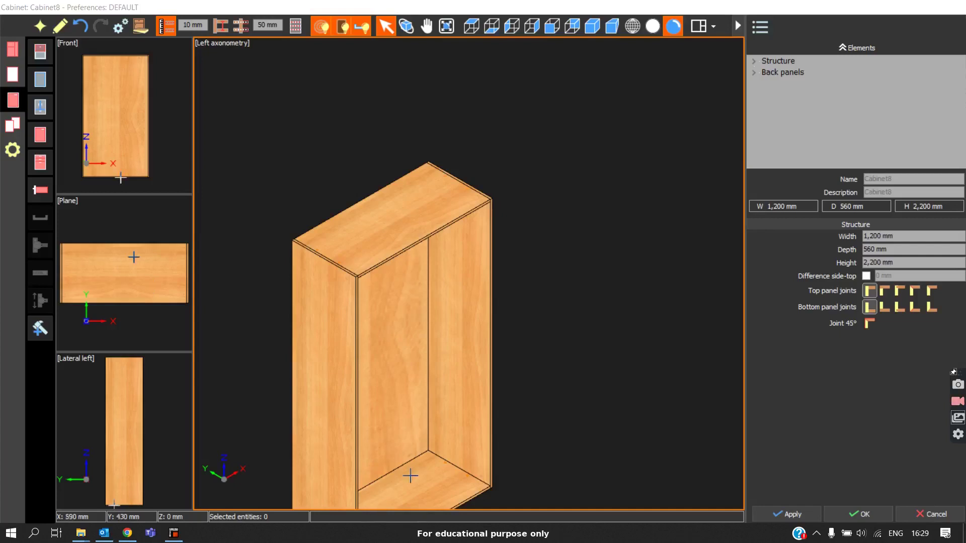
# Insert a vertical zone partition on the cabinet front at about 918 mm, with Optimize zone turned off
pyautogui.moveTo(439, 428); pyautogui.dragTo(441, 386, button='middle')
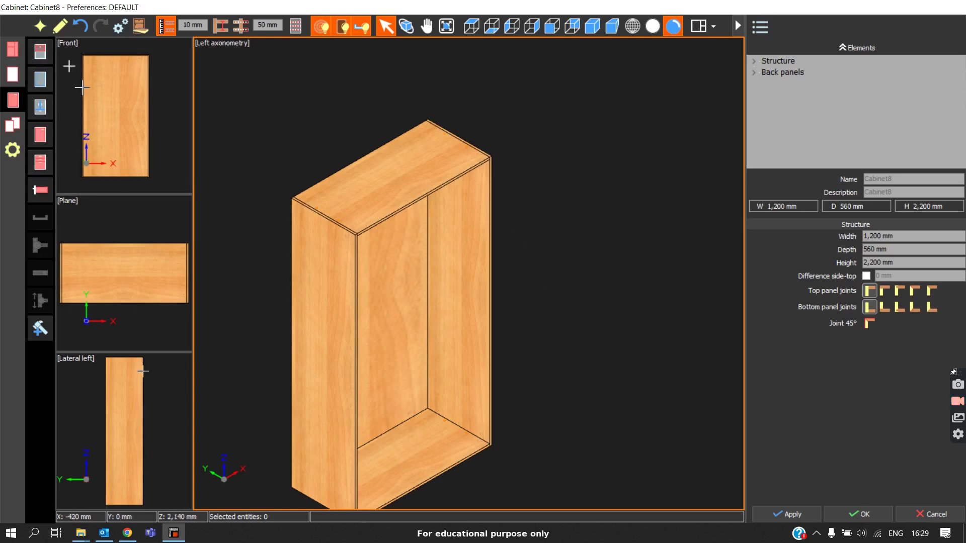
pyautogui.click(41, 111)
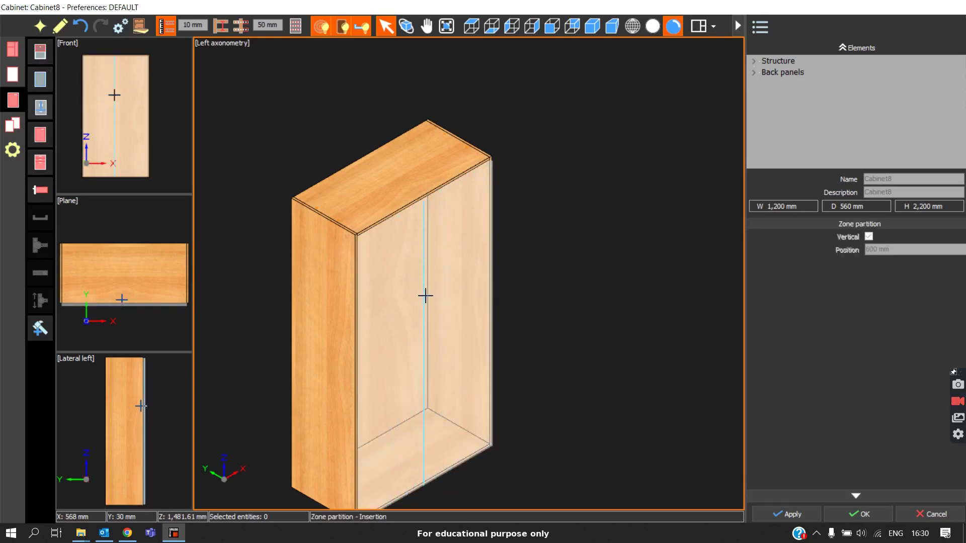
pyautogui.scroll(5, 424, 295)
pyautogui.scroll(-6, 422, 292)
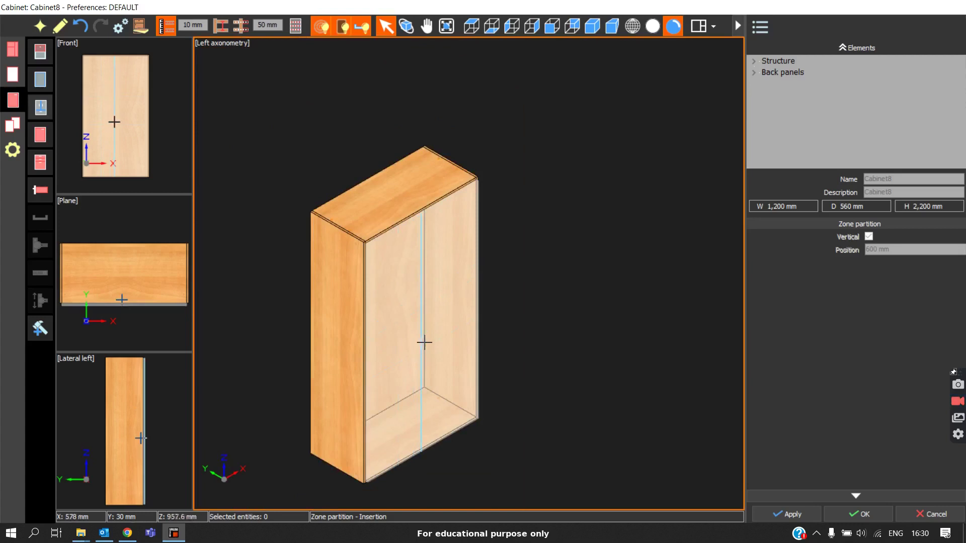
pyautogui.rightClick(440, 333)
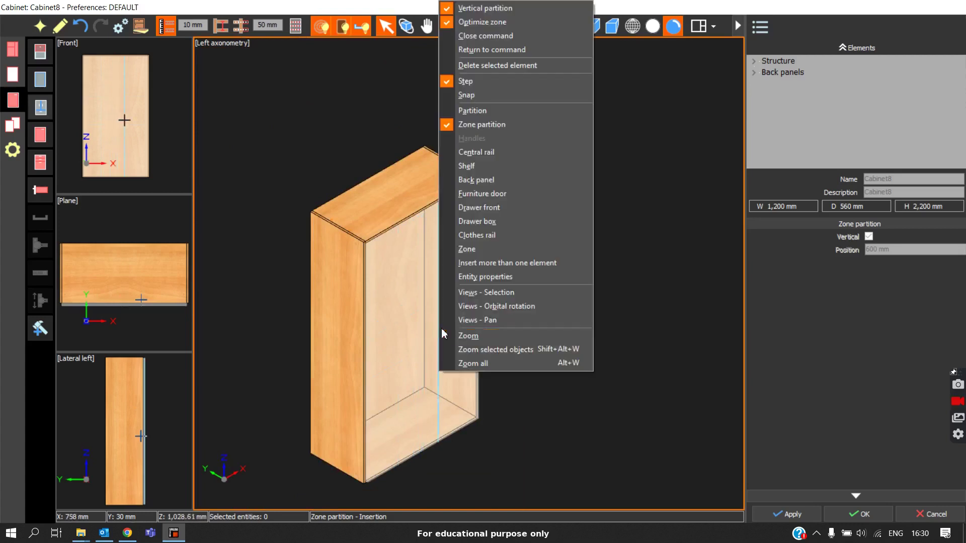
pyautogui.click(451, 26)
pyautogui.scroll(3, 453, 252)
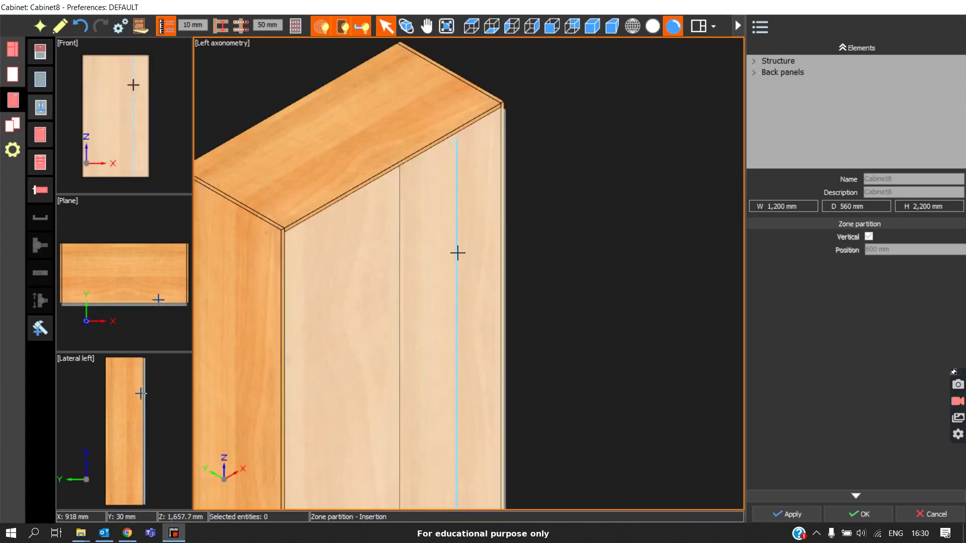
pyautogui.scroll(2, 457, 253)
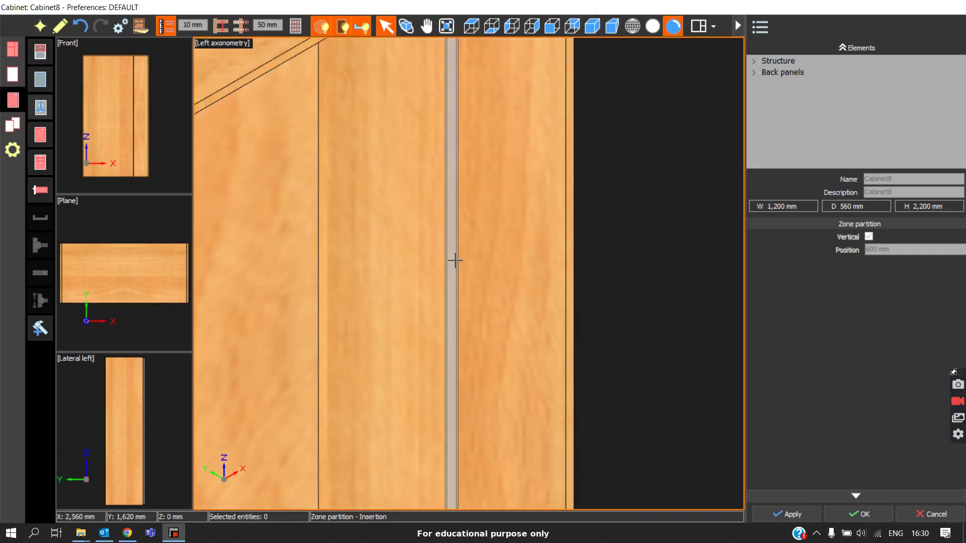
pyautogui.scroll(-3, 459, 254)
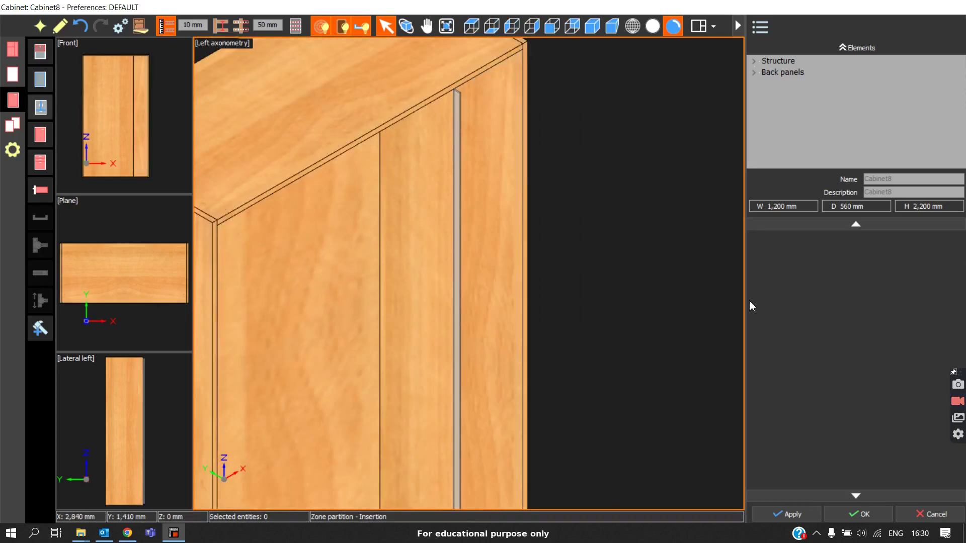
# Set the position of the vertical zone partition to 600 mm
pyautogui.click(459, 296)
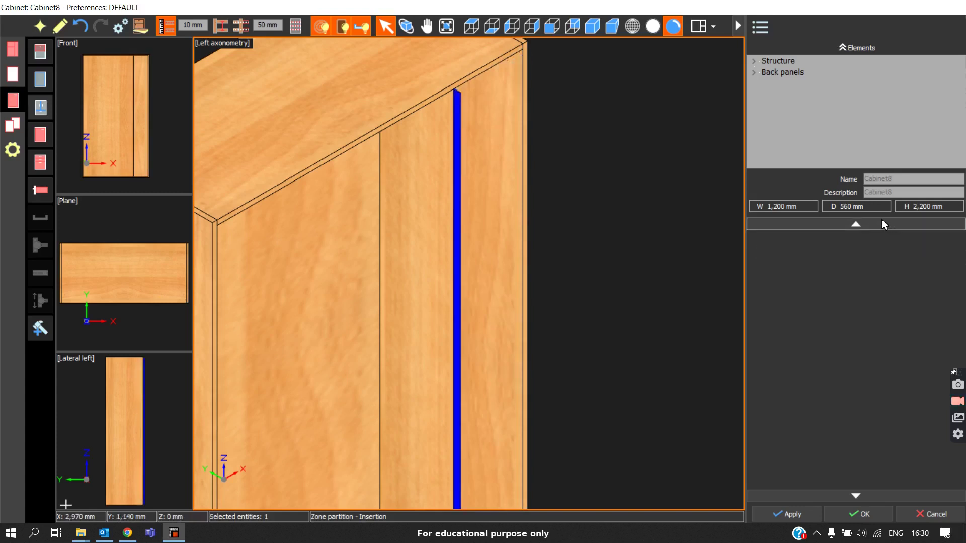
pyautogui.click(841, 230)
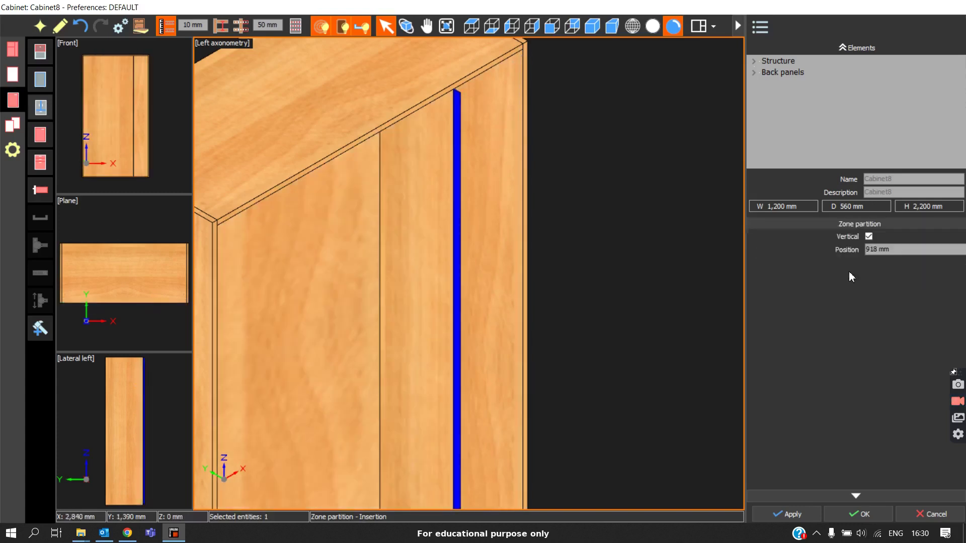
pyautogui.moveTo(539, 268); pyautogui.dragTo(620, 199, button='middle')
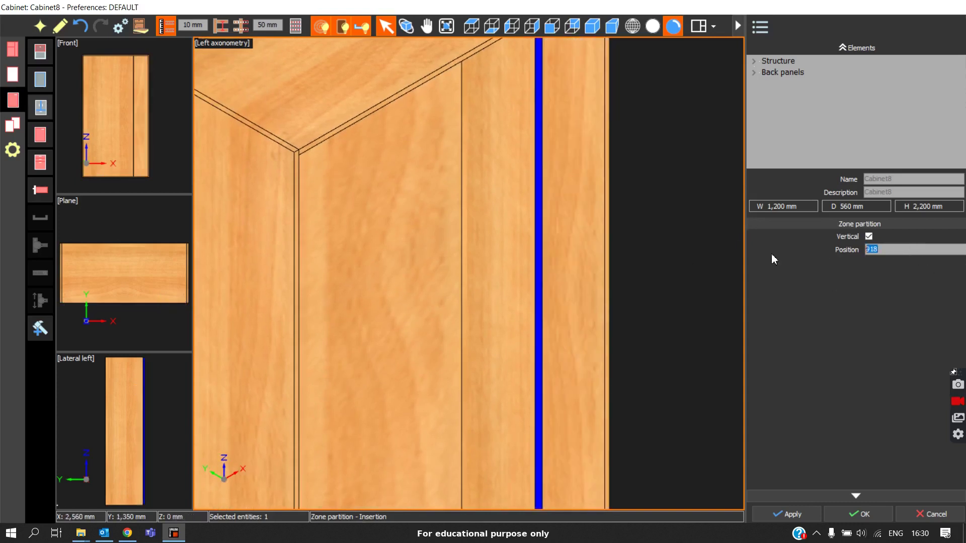
pyautogui.write('600')
pyautogui.press('Return')
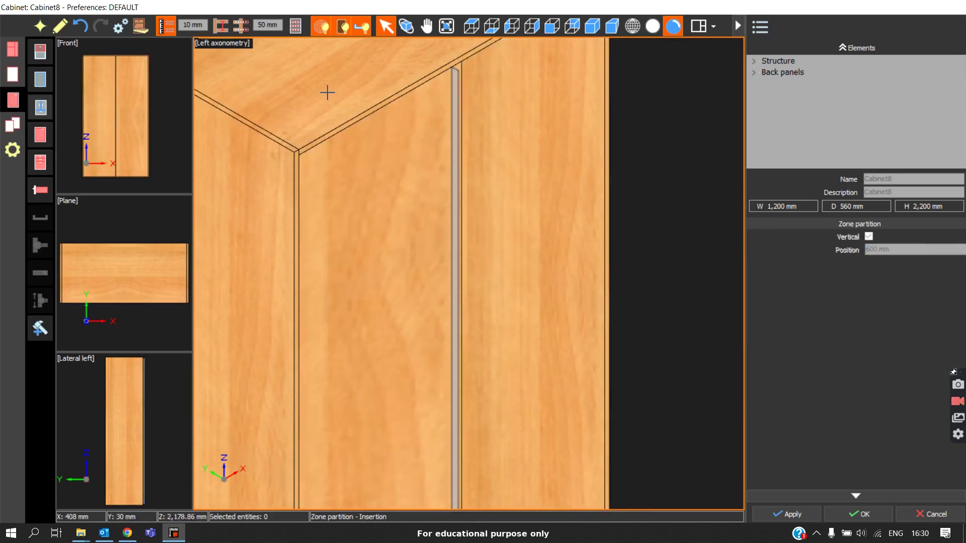
# Reposition the vertical zone partition at 700 mm
pyautogui.scroll(4, 427, 203)
pyautogui.scroll(-3, 497, 121)
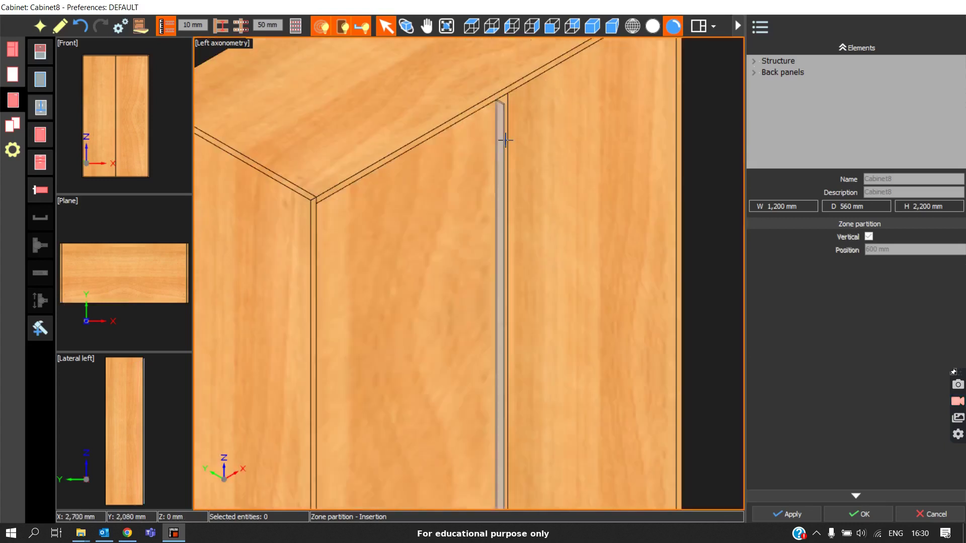
pyautogui.click(510, 151)
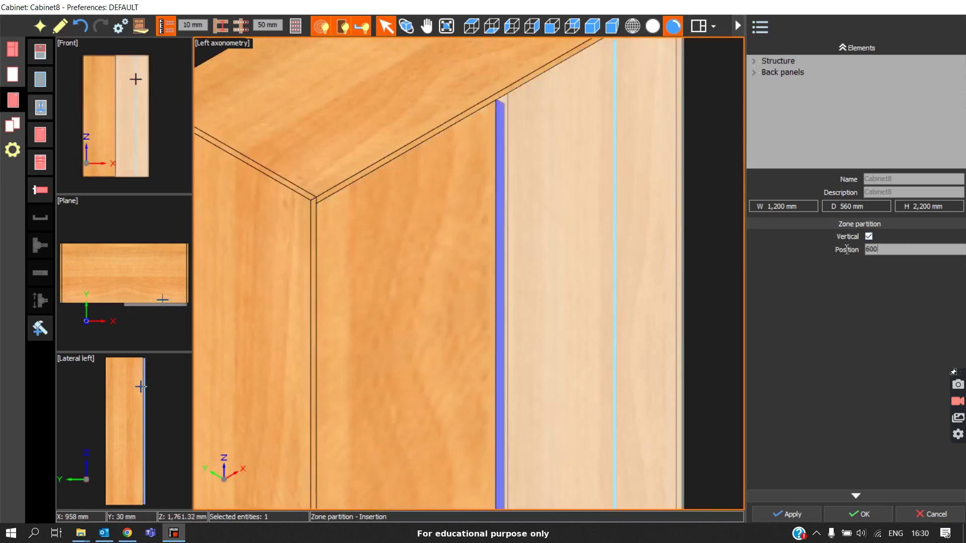
pyautogui.press('Return')
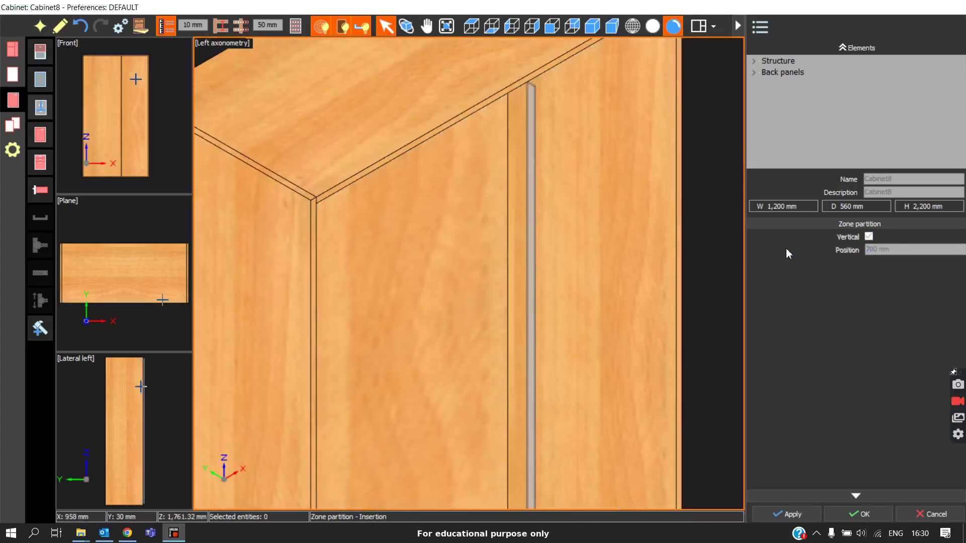
# Delete the manually positioned zone partition from the cabinet front
pyautogui.click(535, 205)
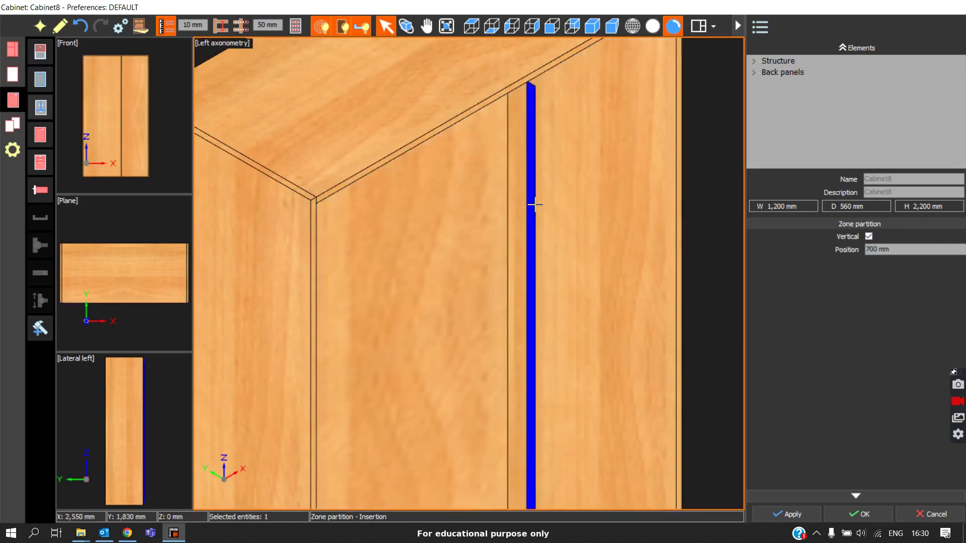
pyautogui.rightClick(534, 205)
pyautogui.press('Escape')
pyautogui.press('Delete')
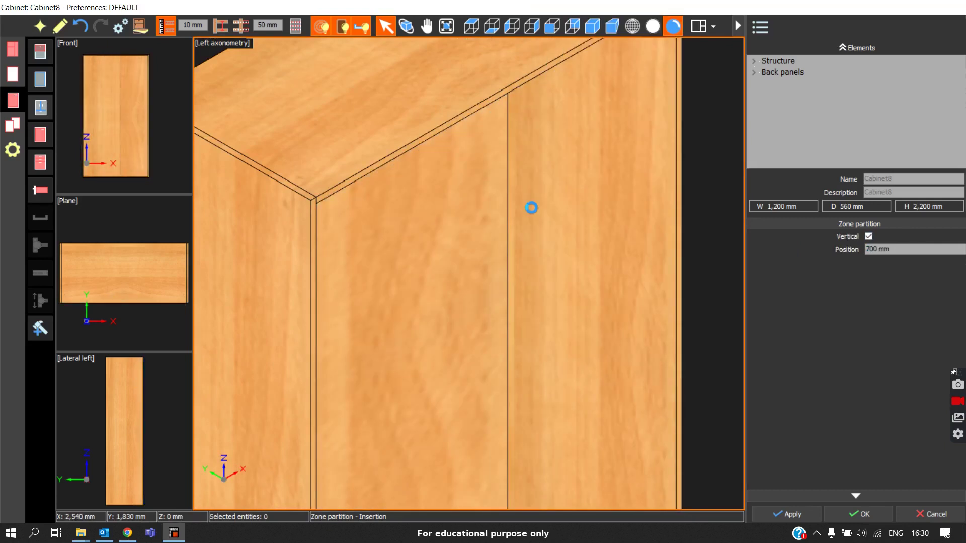
pyautogui.click(50, 110)
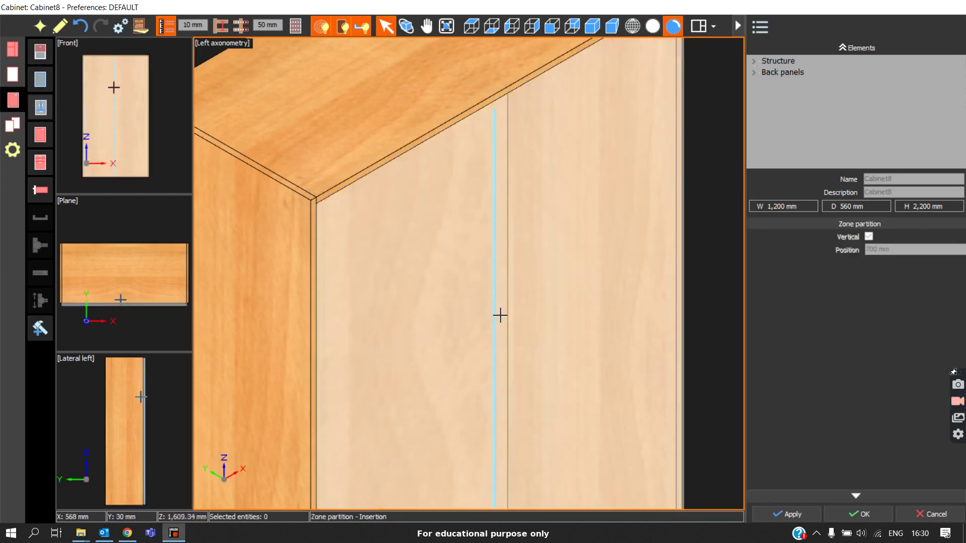
# Turn Optimize zone on and insert a vertical zone partition that splits the cabinet front into two equal zones
pyautogui.rightClick(501, 294)
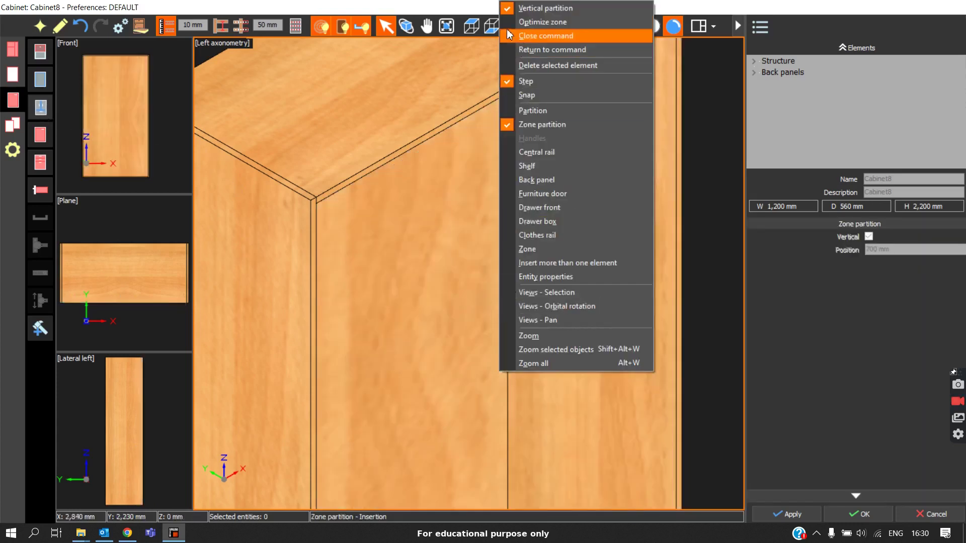
pyautogui.click(508, 35)
pyautogui.scroll(-3, 563, 352)
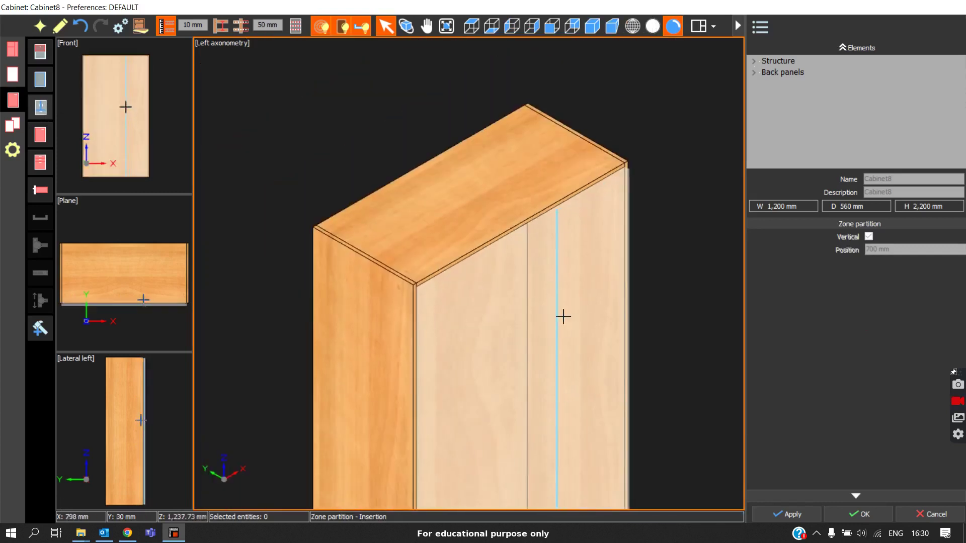
pyautogui.scroll(2, 563, 316)
pyautogui.scroll(5, 530, 259)
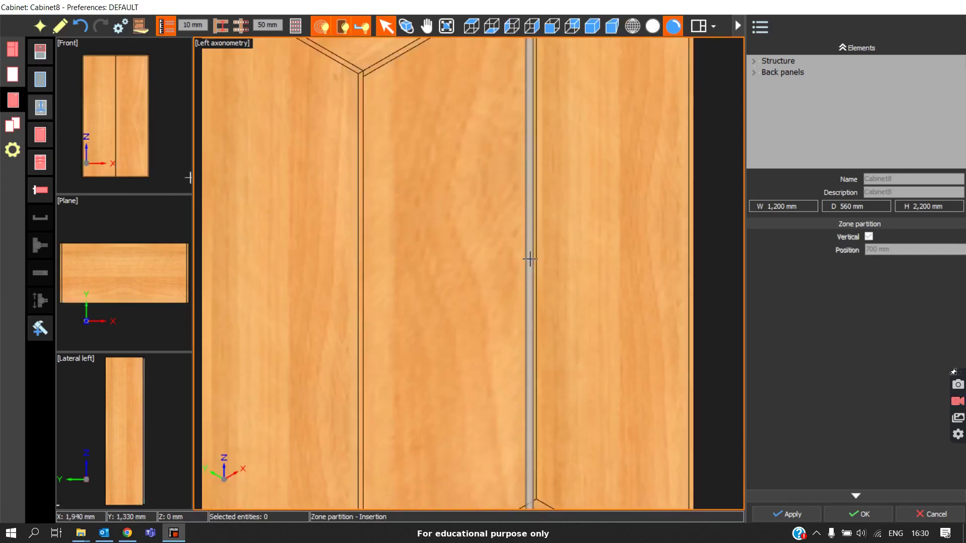
# Insert two more optimized vertical zone partitions, dividing the cabinet front into four equal zones
pyautogui.scroll(-2, 450, 224)
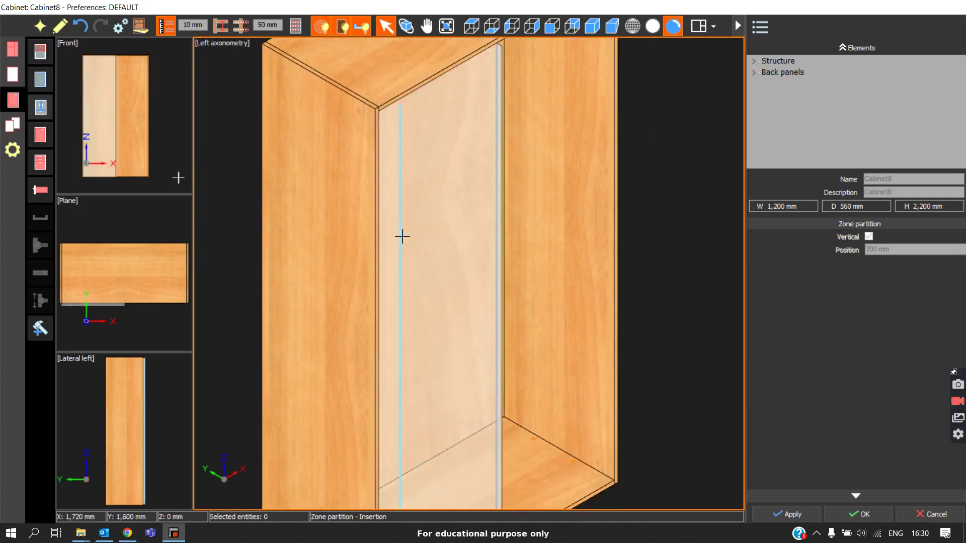
pyautogui.click(405, 233)
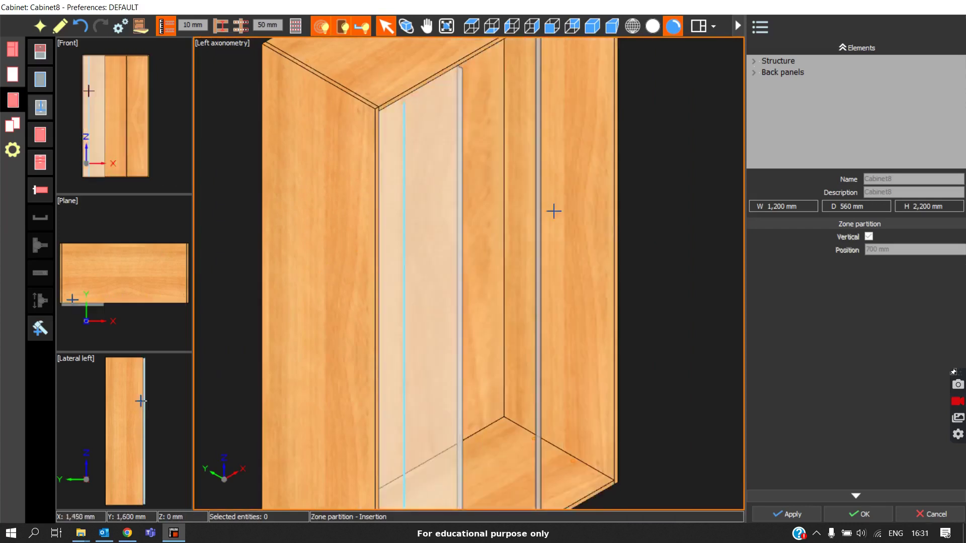
pyautogui.scroll(3, 485, 265)
pyautogui.scroll(-5, 485, 239)
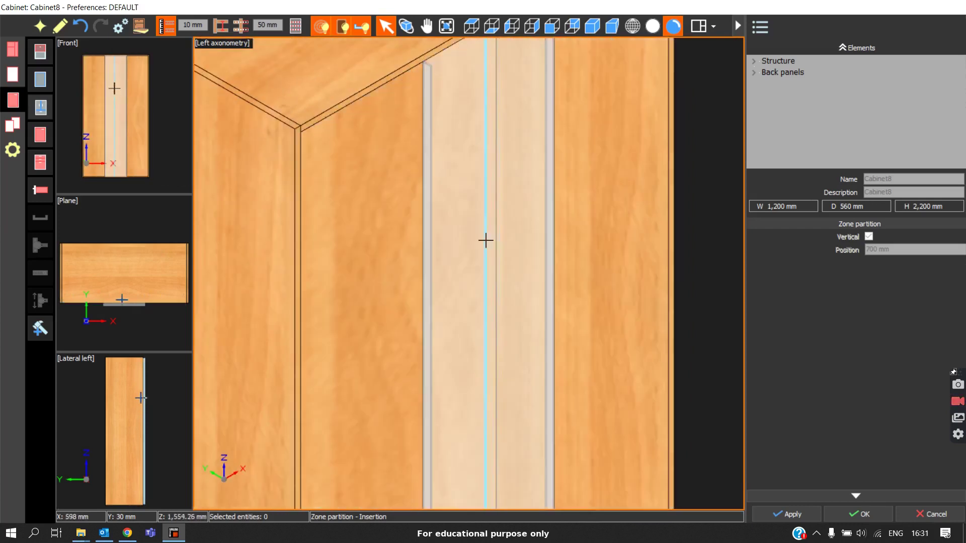
pyautogui.scroll(3, 503, 232)
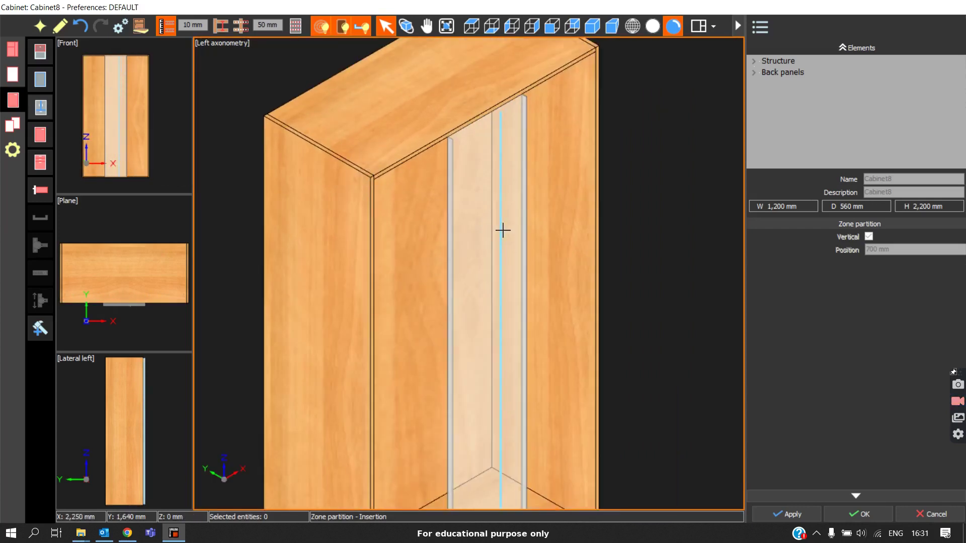
pyautogui.click(482, 210)
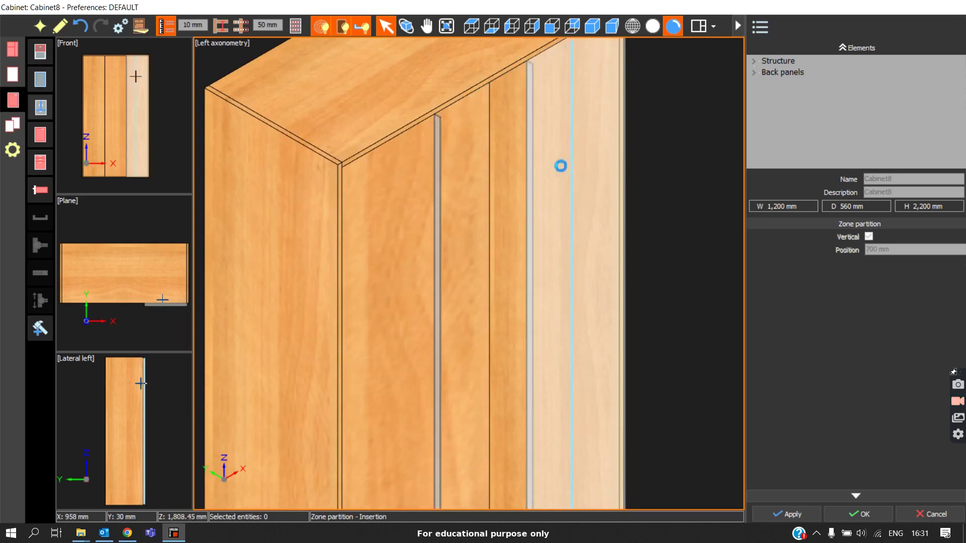
pyautogui.scroll(-5, 437, 243)
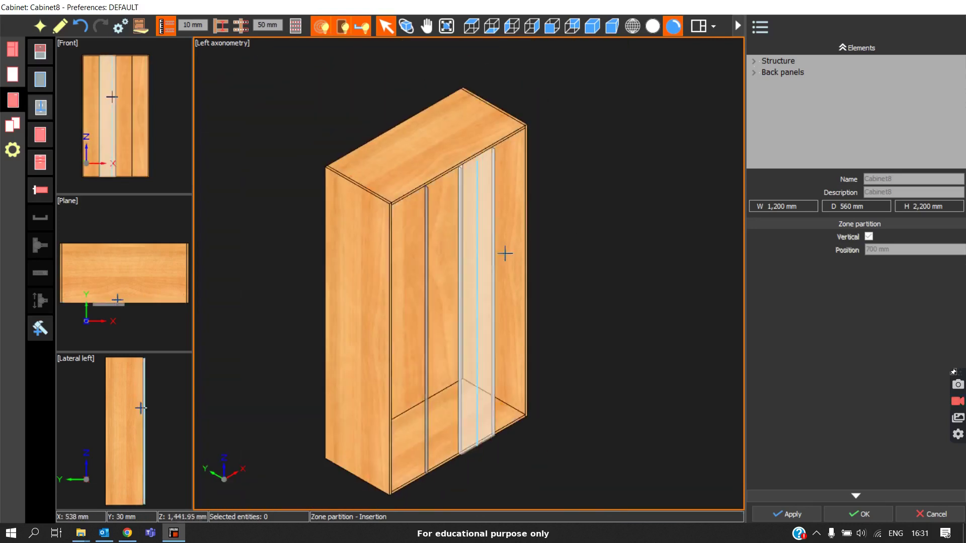
# Delete two of the three zone partitions, keep a single central one, and leave the zone partition command
pyautogui.rightClick(589, 204)
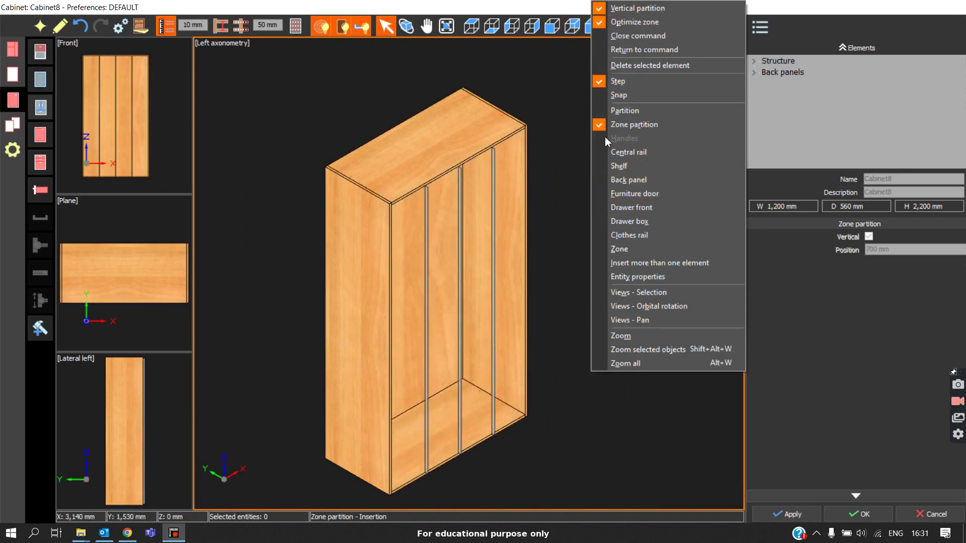
pyautogui.click(428, 288)
pyautogui.press('Delete')
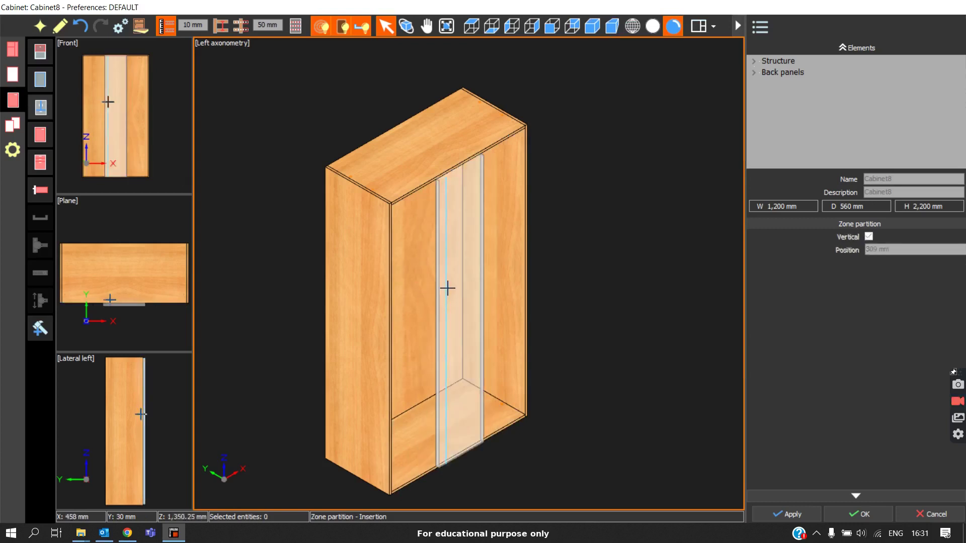
pyautogui.click(438, 289)
pyautogui.click(438, 290)
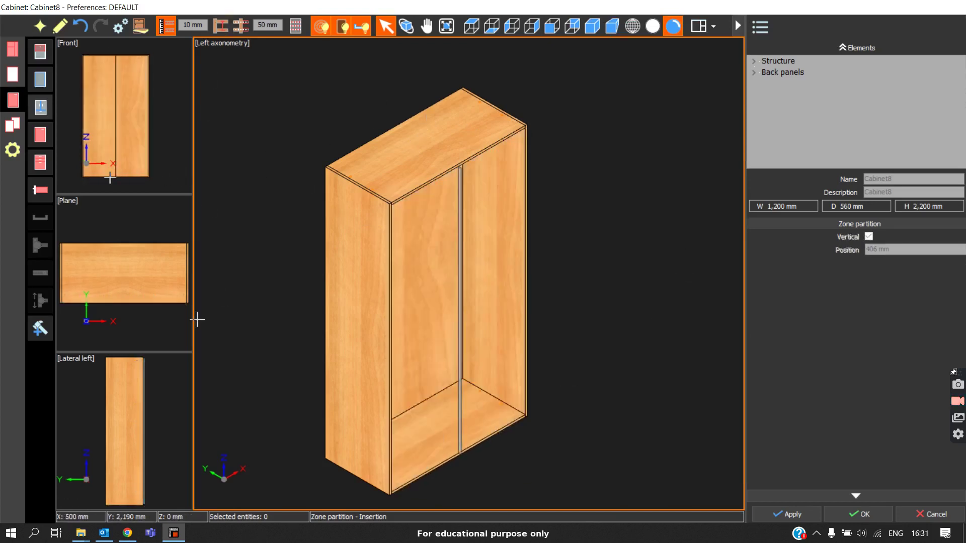
pyautogui.press('Escape')
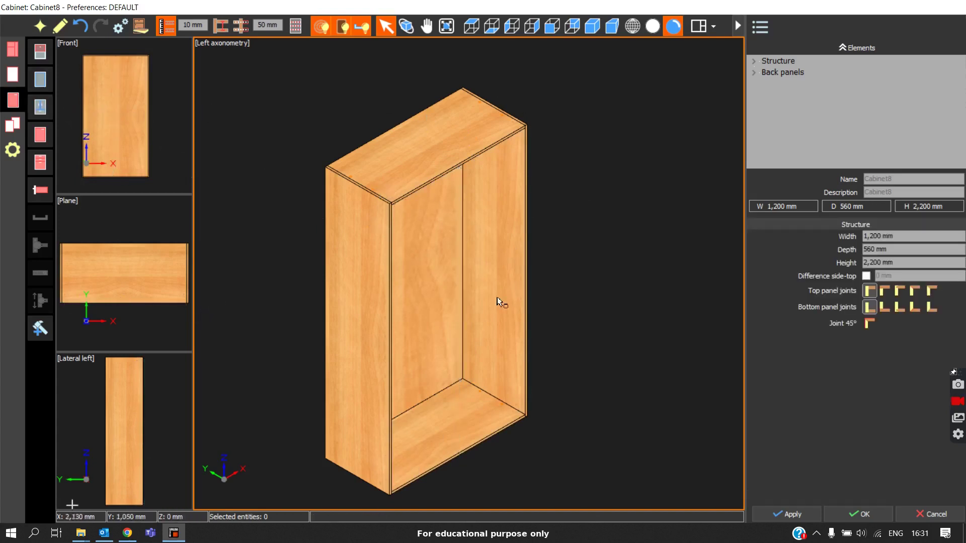
# Insert a wooden furniture door of model LYON EXT DOOR in the left zone of the cabinet front
pyautogui.click(41, 136)
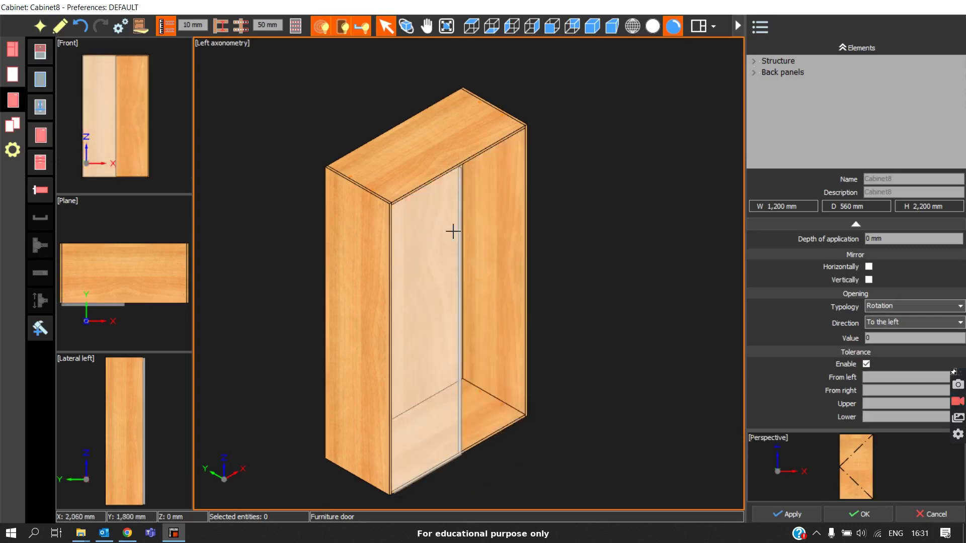
pyautogui.click(853, 225)
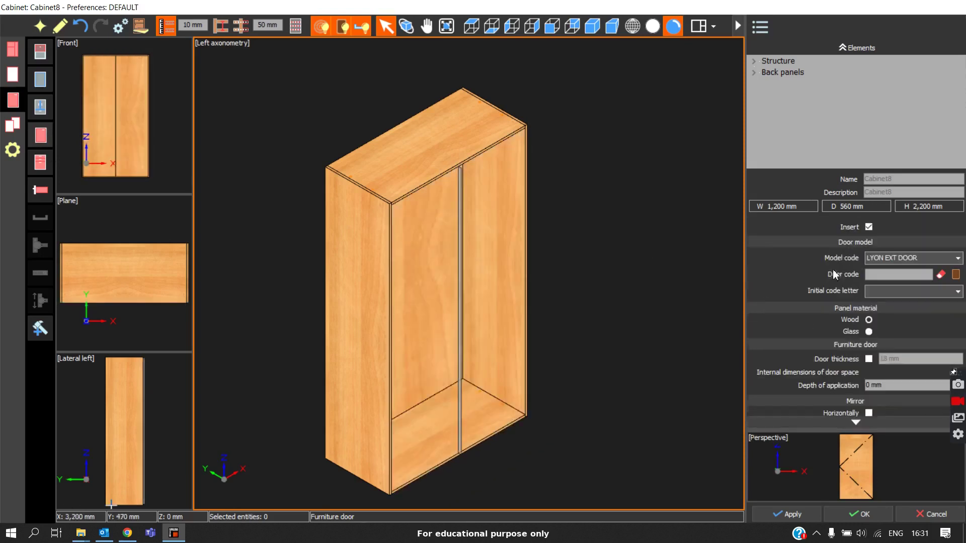
pyautogui.click(877, 256)
pyautogui.scroll(8, 808, 285)
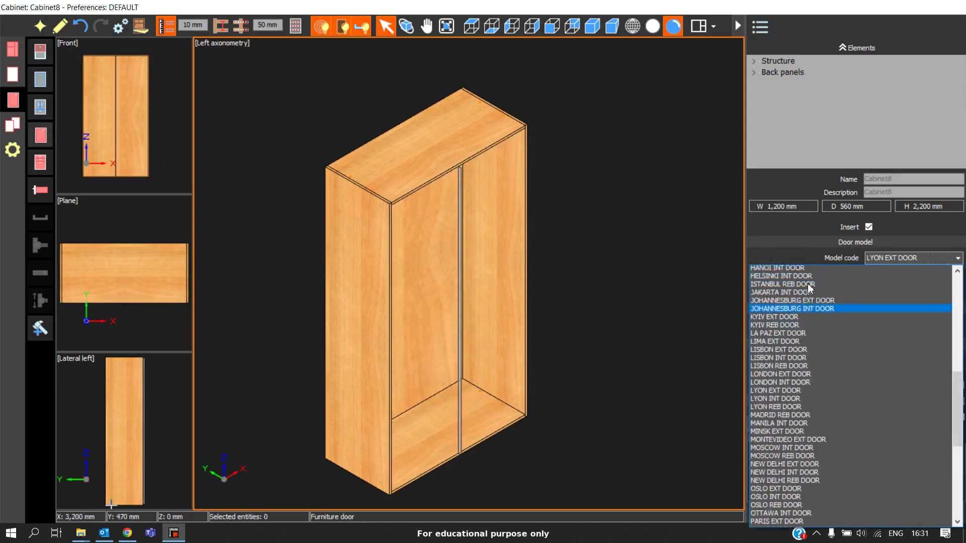
pyautogui.scroll(-10, 808, 288)
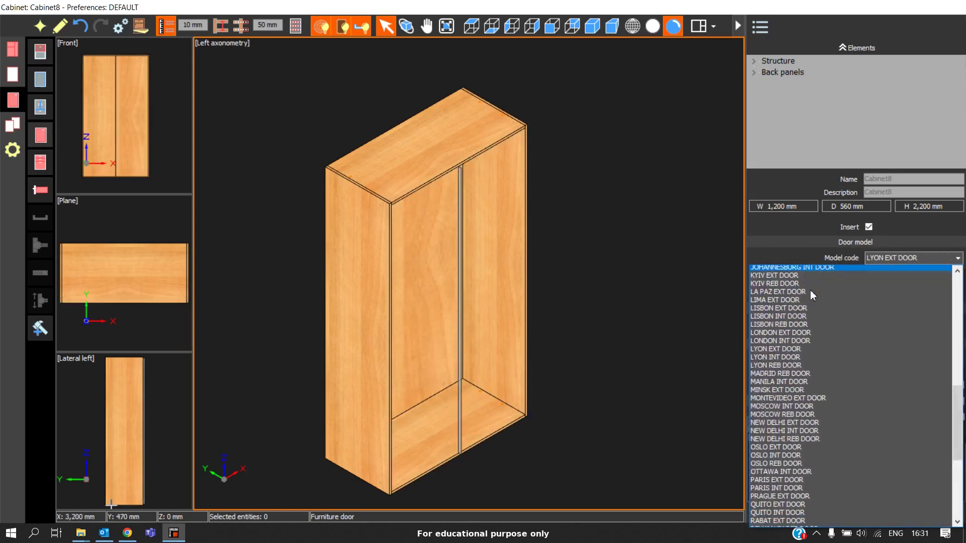
pyautogui.scroll(4, 811, 295)
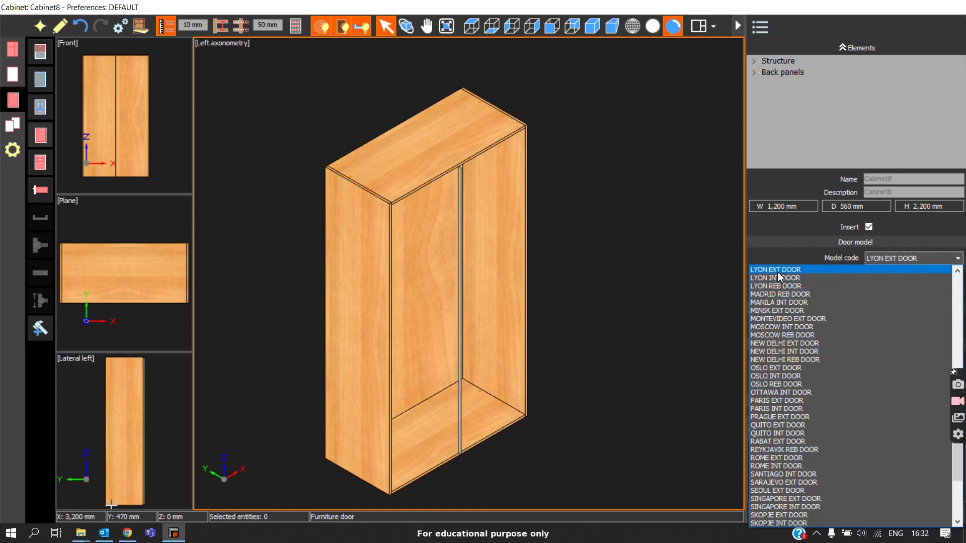
pyautogui.click(773, 271)
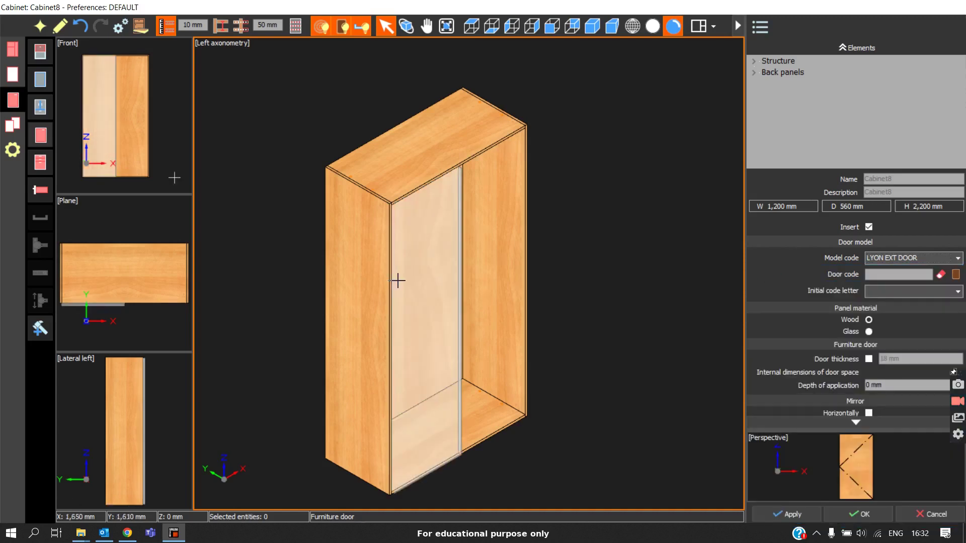
pyautogui.scroll(2, 443, 268)
pyautogui.click(435, 244)
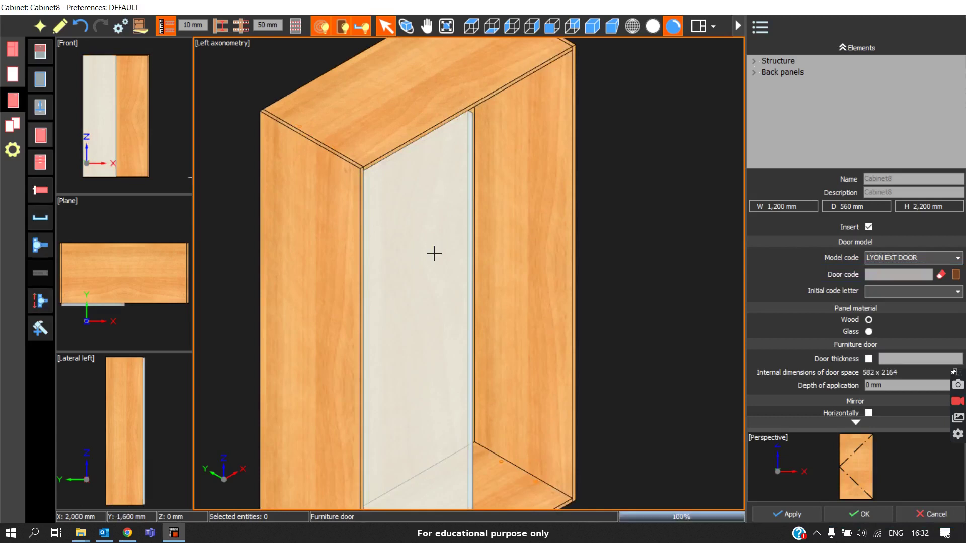
pyautogui.scroll(-1, 424, 272)
pyautogui.scroll(5, 423, 272)
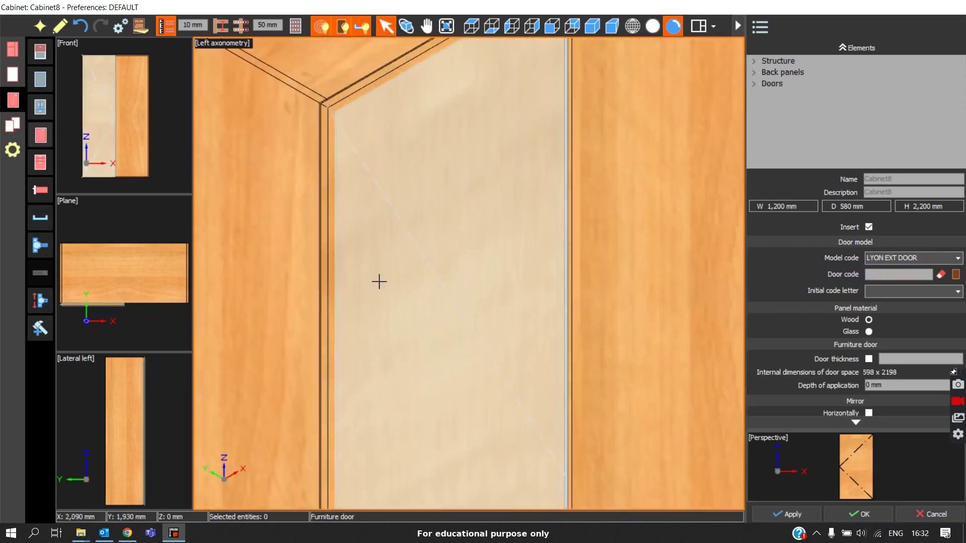
pyautogui.scroll(-6, 345, 205)
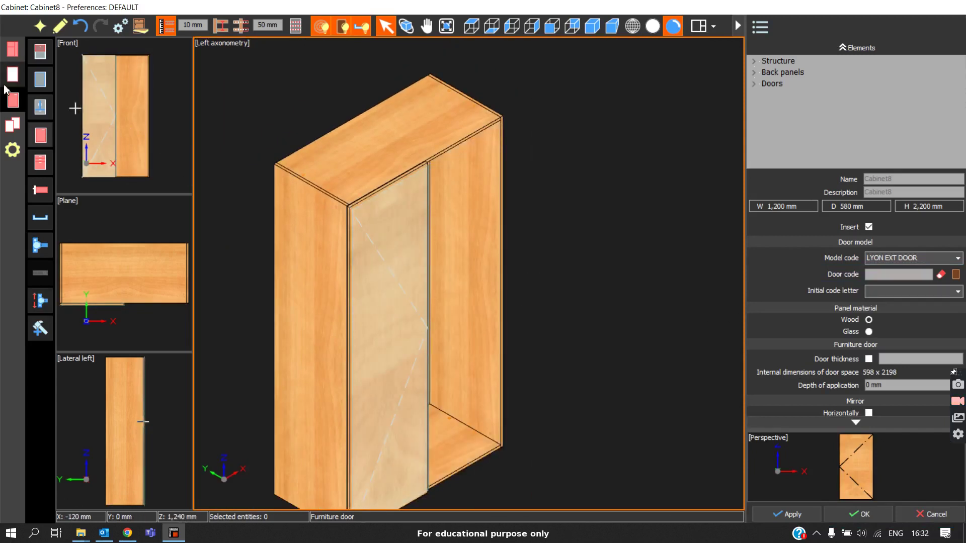
# Reset the zone offset of the cabinet front to zero and check how the left door sits at the corner
pyautogui.click(40, 58)
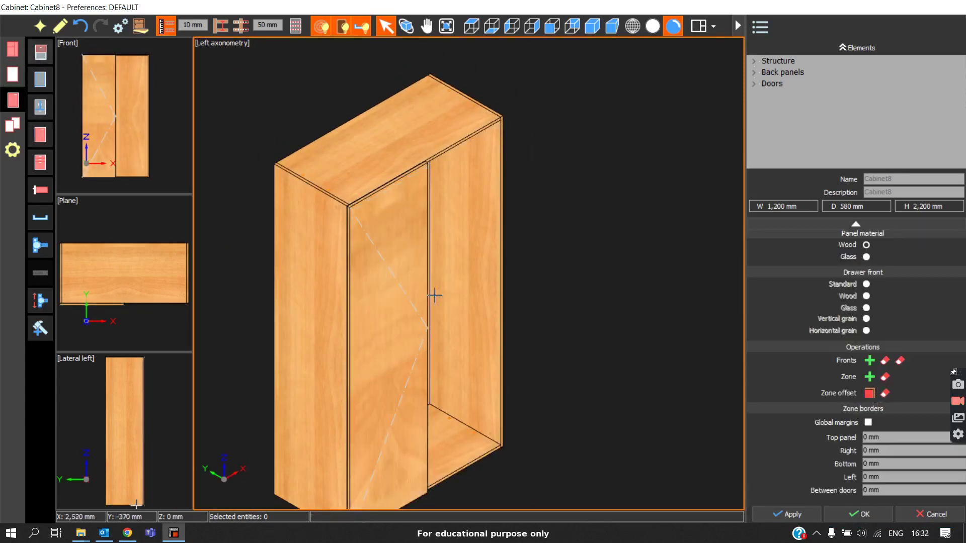
pyautogui.click(886, 393)
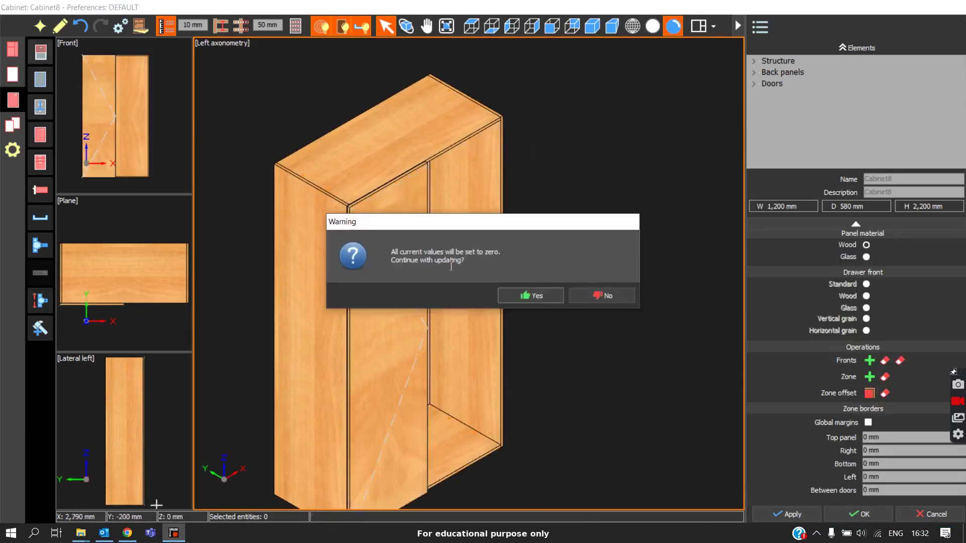
pyautogui.click(535, 296)
pyautogui.scroll(5, 351, 216)
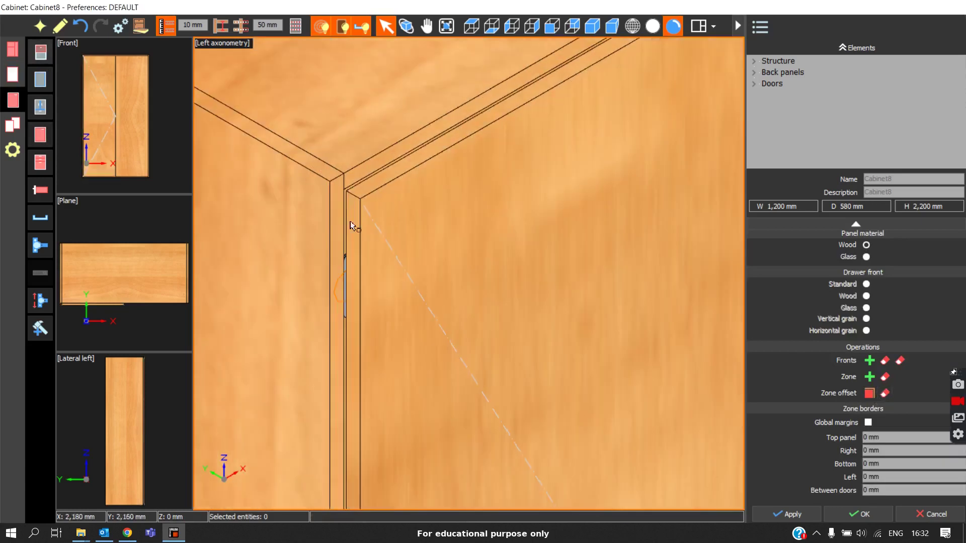
pyautogui.scroll(-5, 485, 255)
pyautogui.scroll(4, 367, 192)
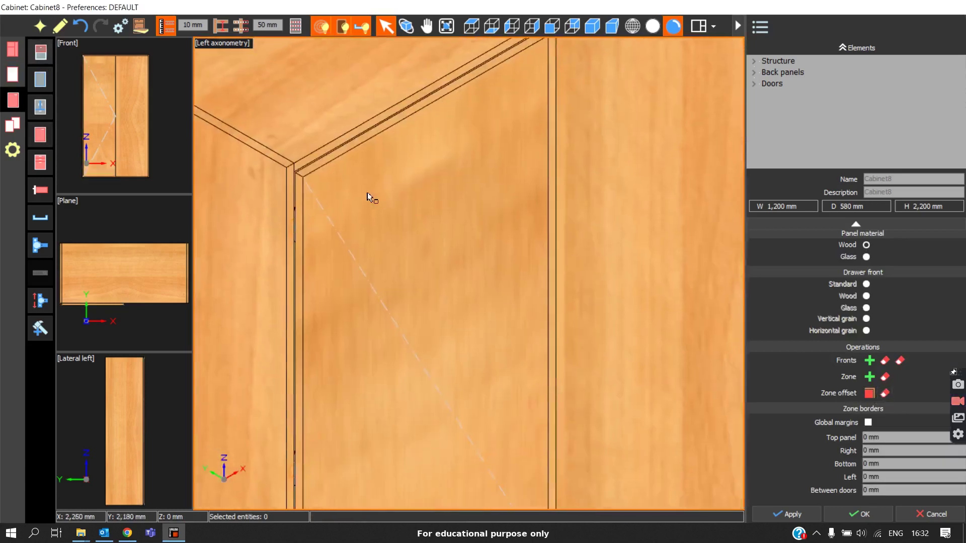
pyautogui.scroll(5, 418, 230)
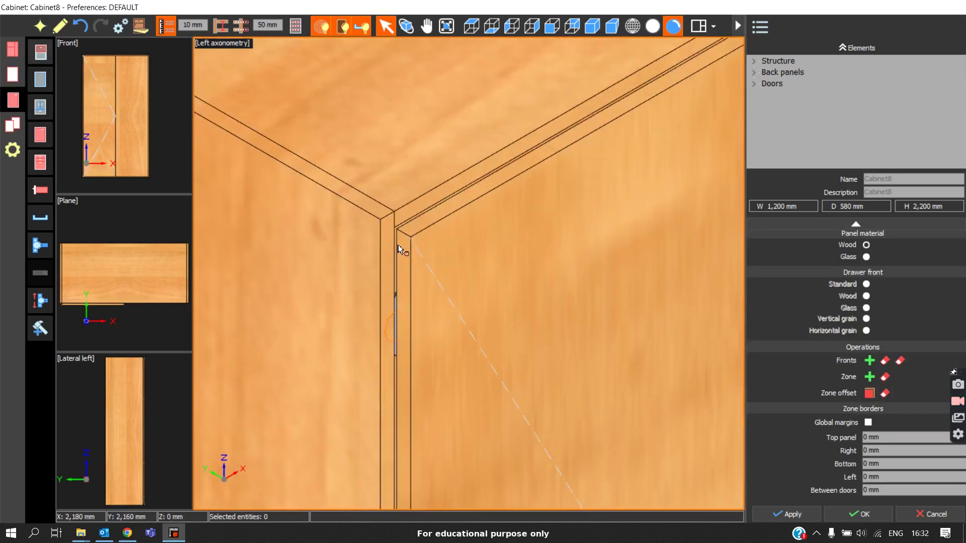
# Insert a second LYON EXT DOOR furniture door in the right zone of the cabinet front
pyautogui.click(41, 135)
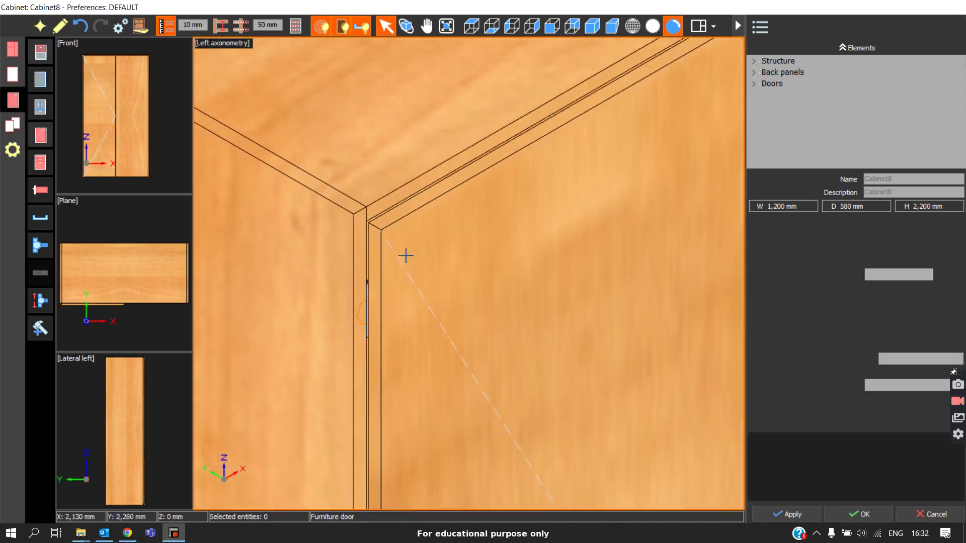
pyautogui.click(531, 227)
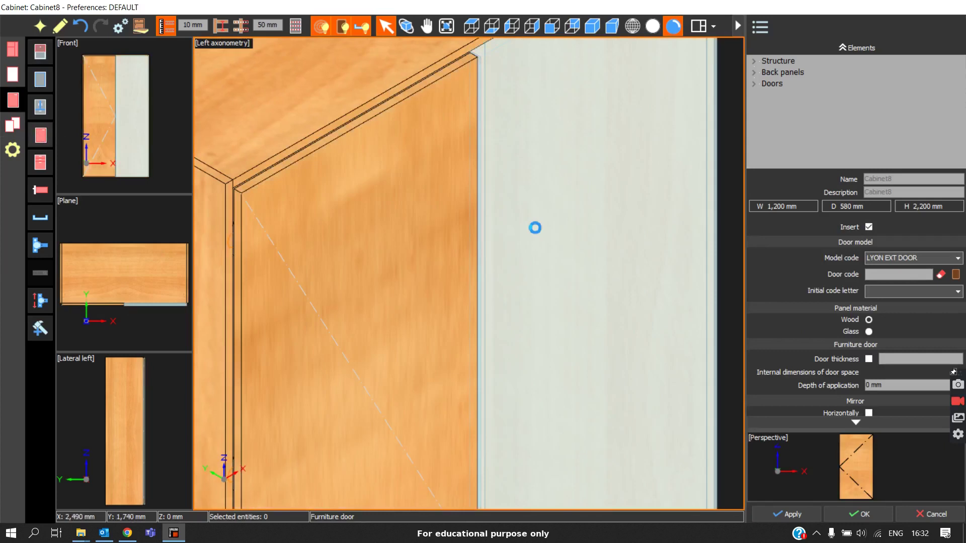
pyautogui.scroll(-4, 543, 205)
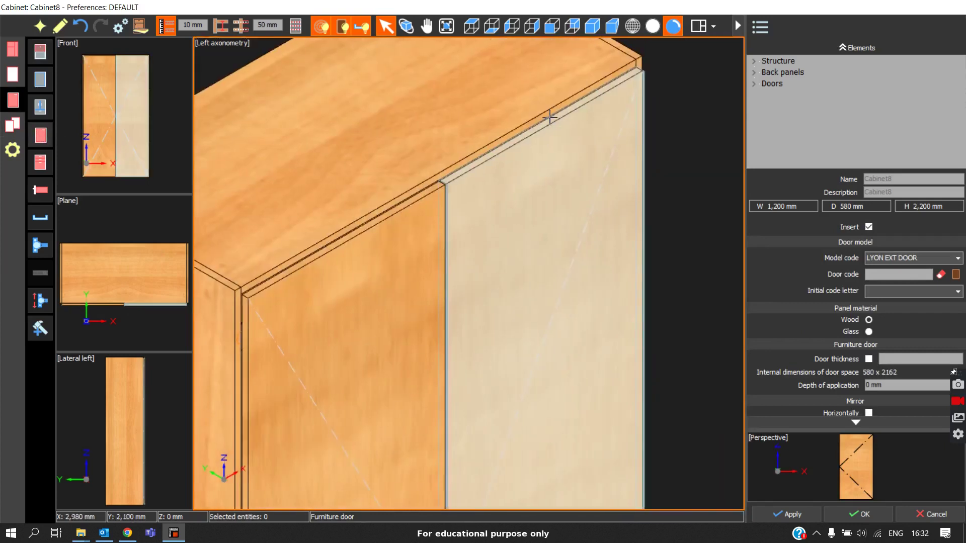
pyautogui.scroll(3, 582, 166)
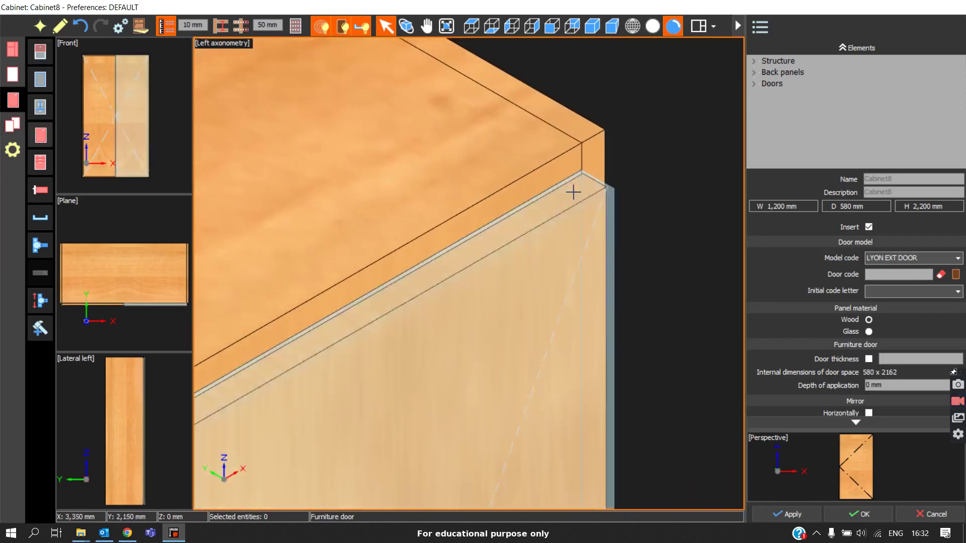
pyautogui.scroll(-4, 510, 189)
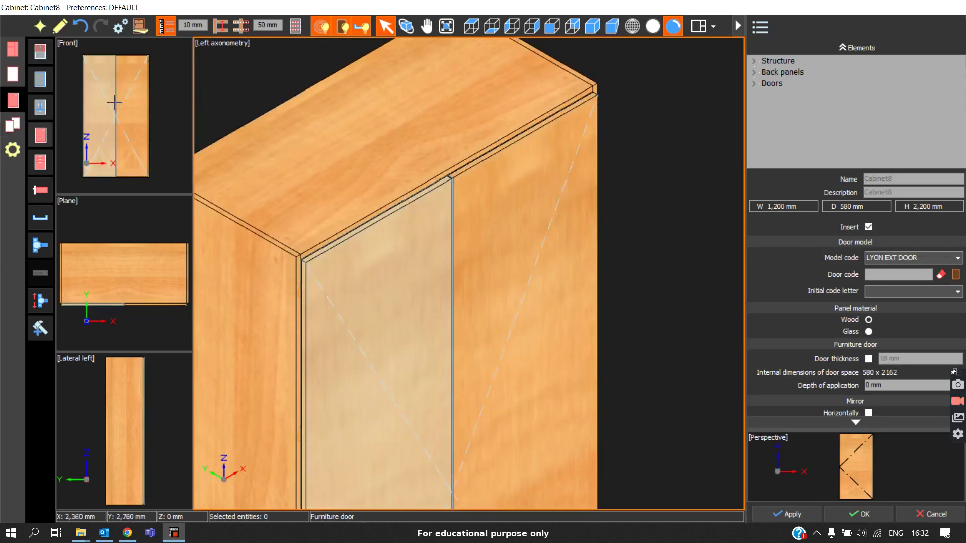
# Apply the external door offset to the cabinet front's zones and check how both doors cover the panel edges
pyautogui.click(44, 56)
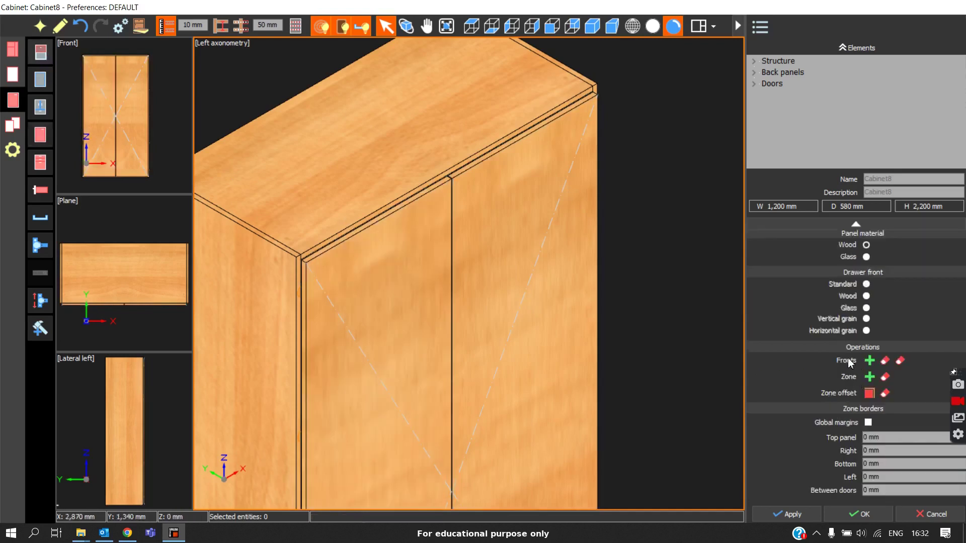
pyautogui.click(871, 393)
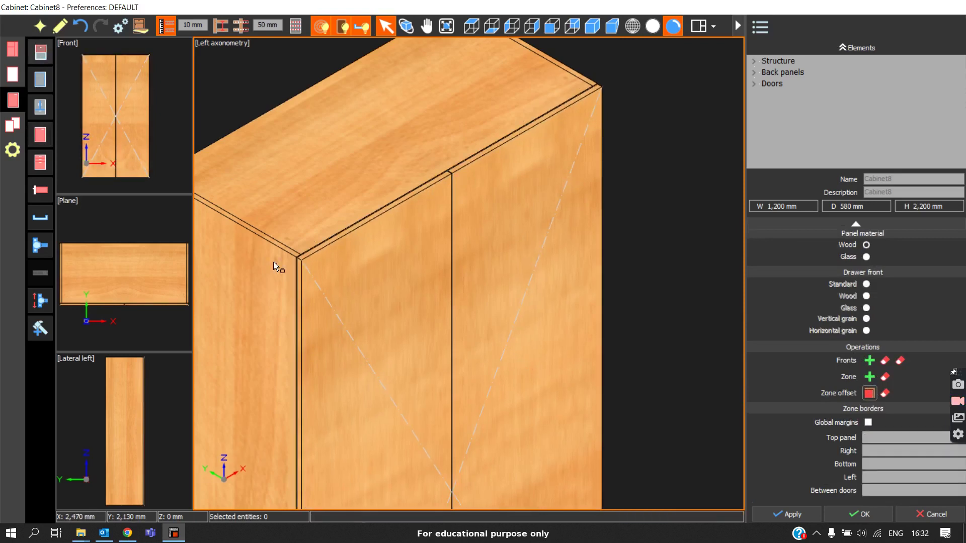
pyautogui.scroll(5, 302, 246)
pyautogui.scroll(-1, 406, 240)
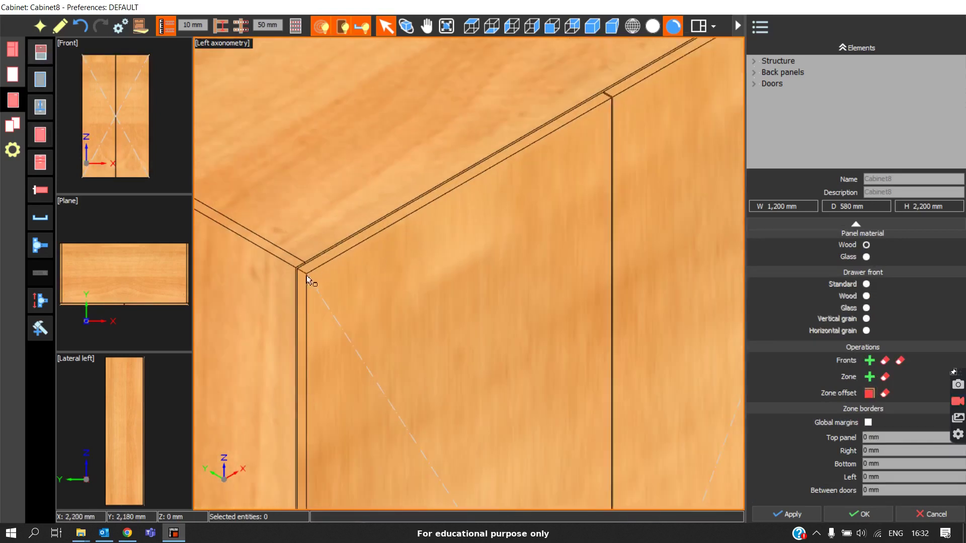
pyautogui.scroll(-1, 311, 289)
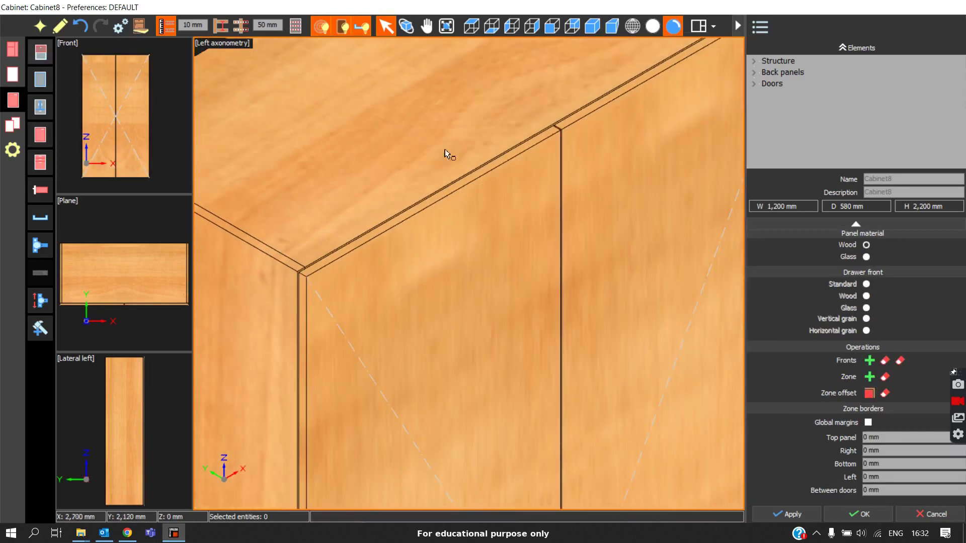
pyautogui.scroll(-4, 316, 295)
pyautogui.scroll(-5, 339, 279)
pyautogui.moveTo(350, 355); pyautogui.dragTo(385, 158, button='middle')
pyautogui.scroll(1, 354, 319)
pyautogui.scroll(2, 353, 319)
pyautogui.moveTo(421, 295); pyautogui.dragTo(359, 439, button='middle')
pyautogui.scroll(-3, 359, 439)
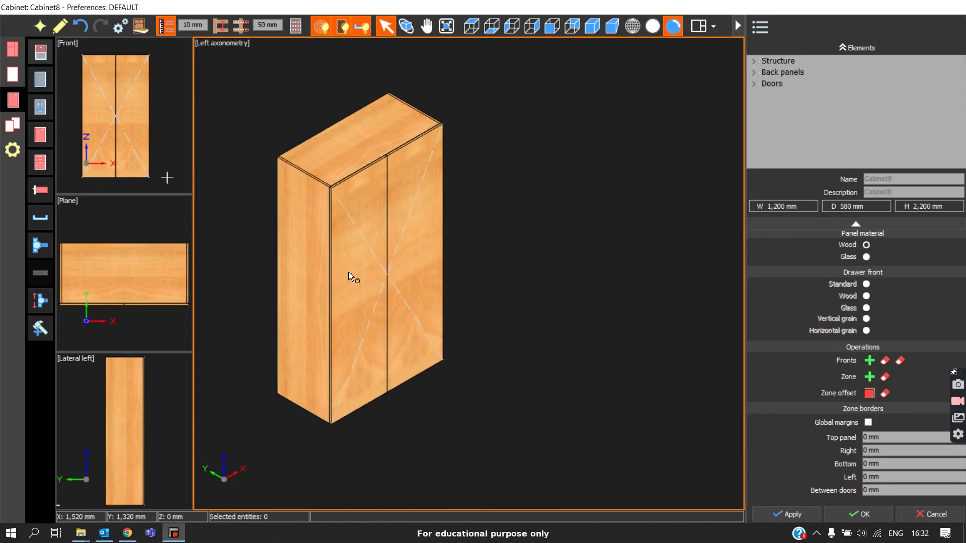
# Examine the hinges along both doors in wireframe display, and leave the doors and zones command
pyautogui.press('w')
pyautogui.scroll(3, 329, 201)
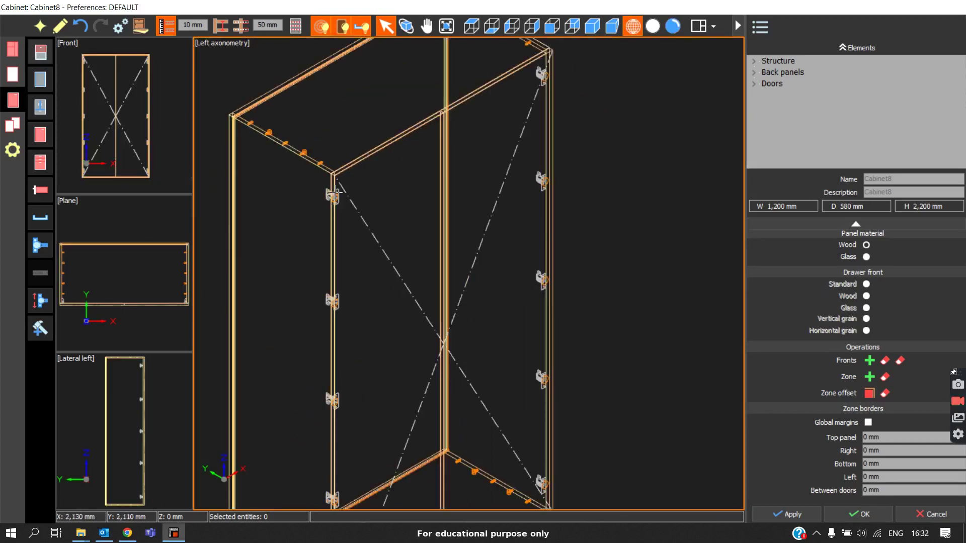
pyautogui.scroll(-2, 336, 192)
pyautogui.scroll(4, 338, 329)
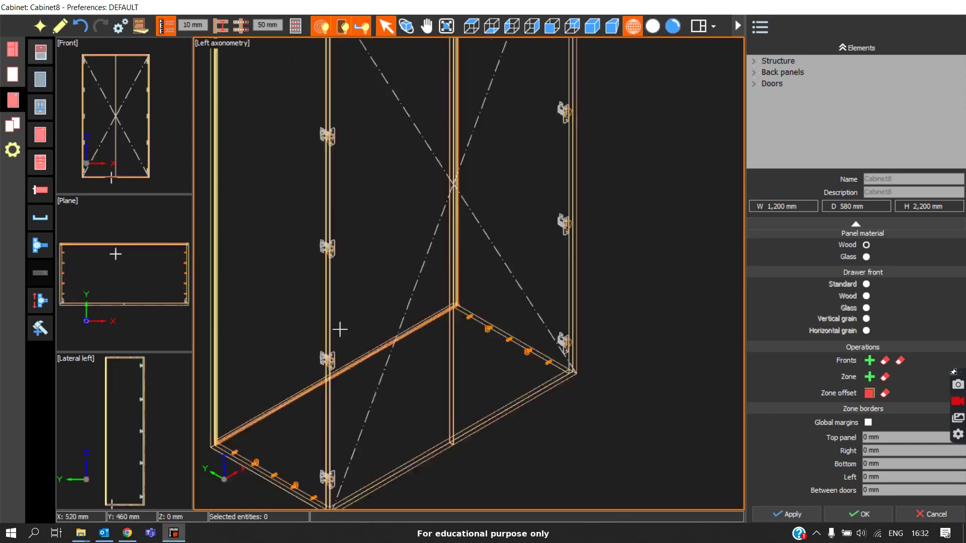
pyautogui.scroll(-2, 320, 229)
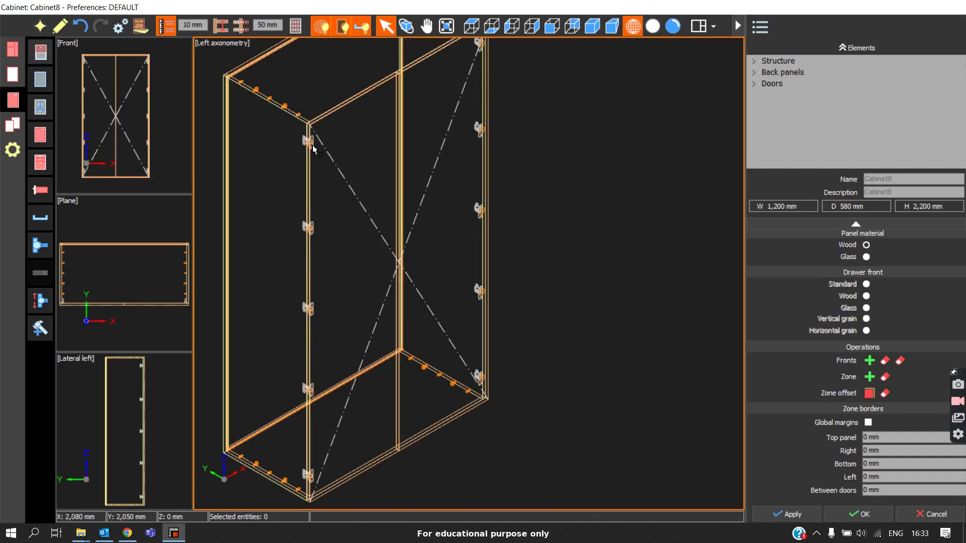
pyautogui.scroll(-2, 316, 146)
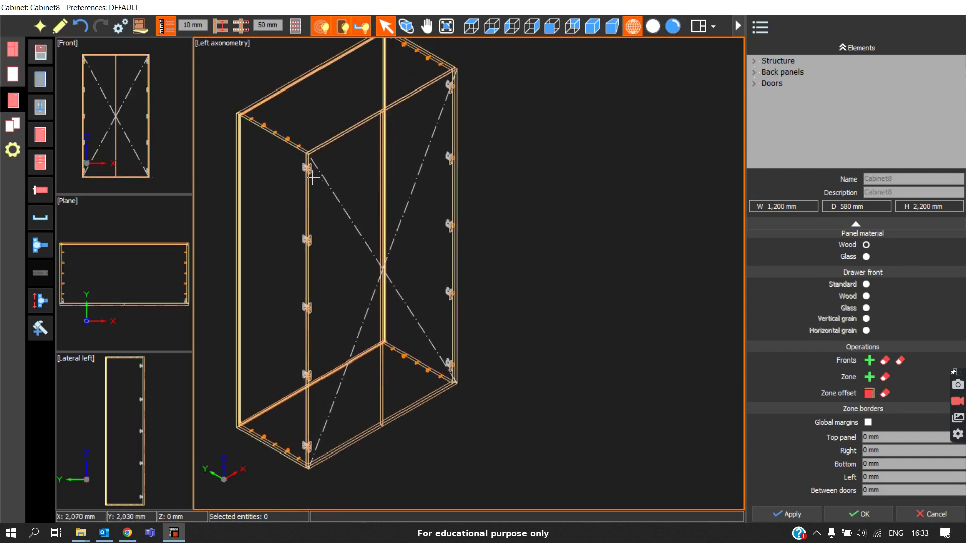
pyautogui.scroll(2, 327, 171)
pyautogui.scroll(-3, 336, 166)
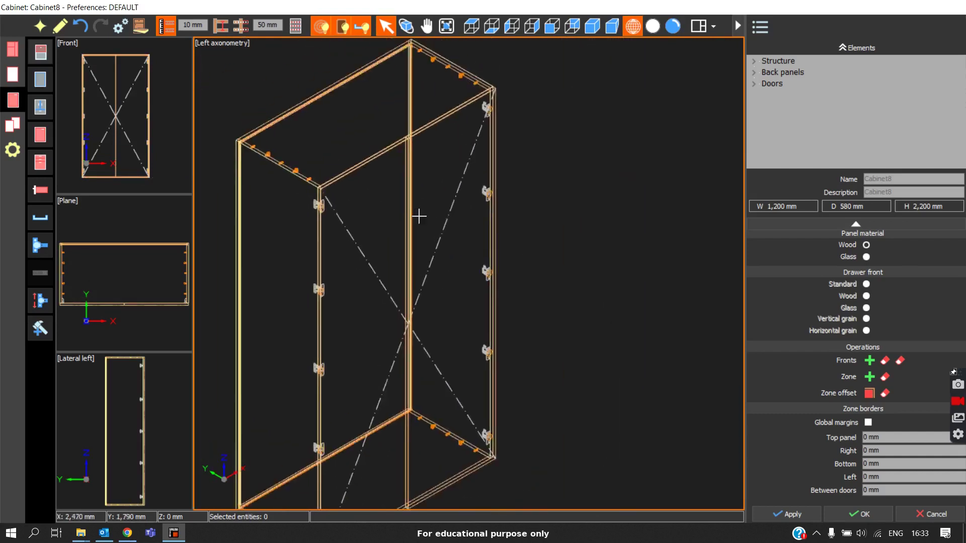
pyautogui.scroll(-1, 420, 221)
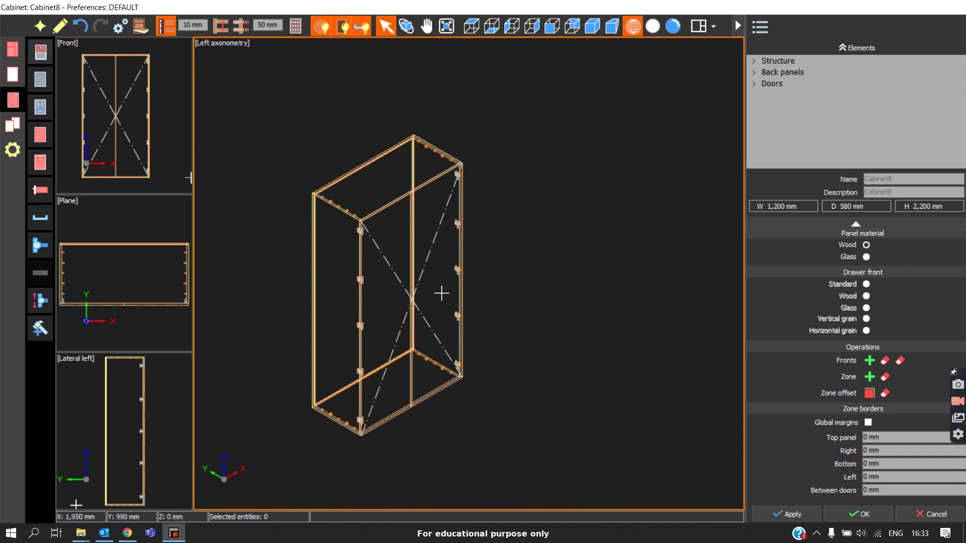
pyautogui.press('Escape')
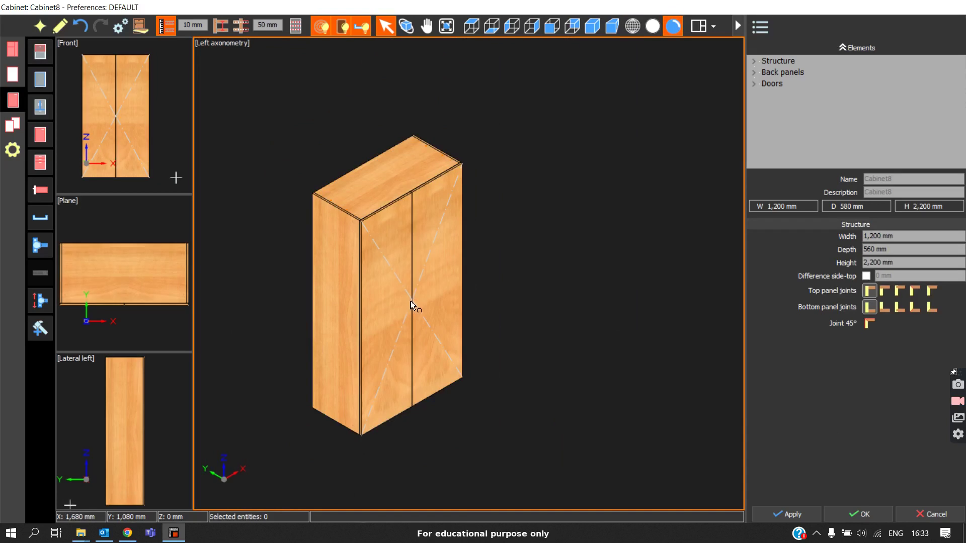
# Delete both furniture doors from the cabinet front
pyautogui.click(421, 290)
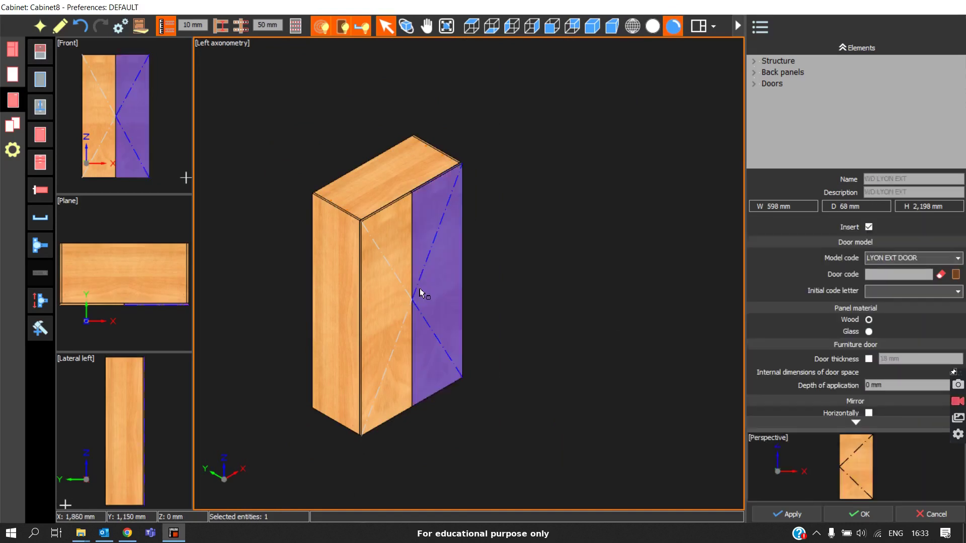
pyautogui.press('Delete')
pyautogui.click(395, 304)
pyautogui.press('Delete')
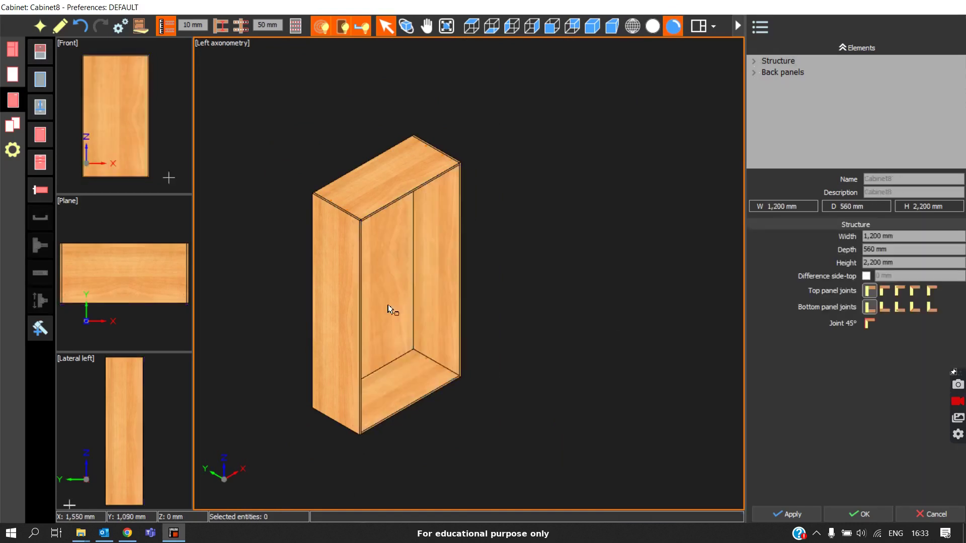
# Insert a horizontal zone partition at the 1,100 mm position, mid-height on the cabinet front
pyautogui.click(41, 107)
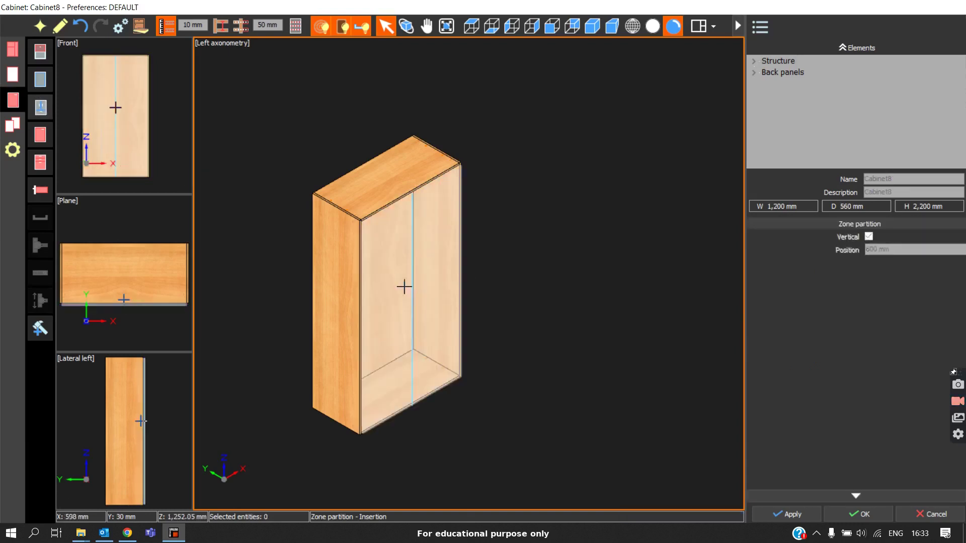
pyautogui.rightClick(356, 119)
pyautogui.click(380, 142)
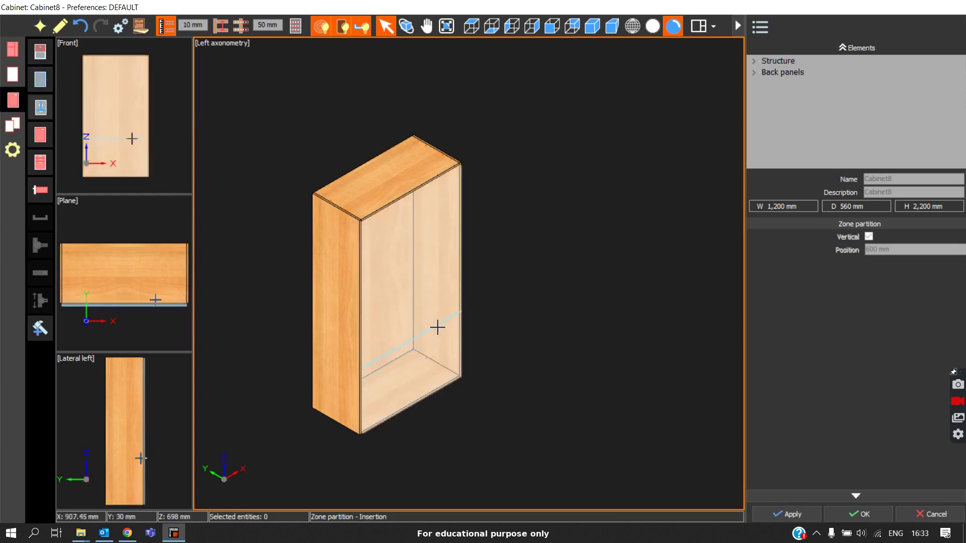
pyautogui.click(425, 289)
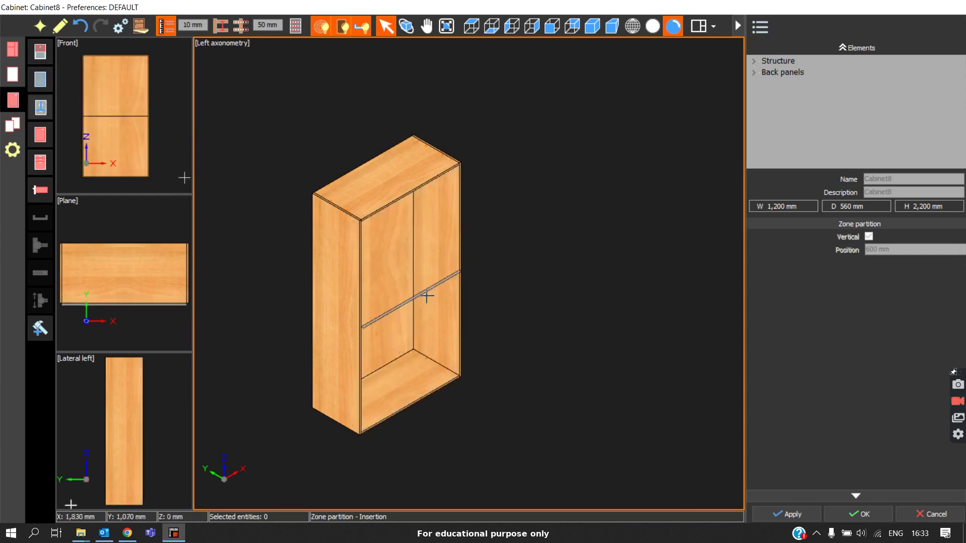
# Delete the horizontal zone partition at mid-height of the cabinet front
pyautogui.rightClick(539, 183)
pyautogui.click(548, 24)
pyautogui.click(437, 289)
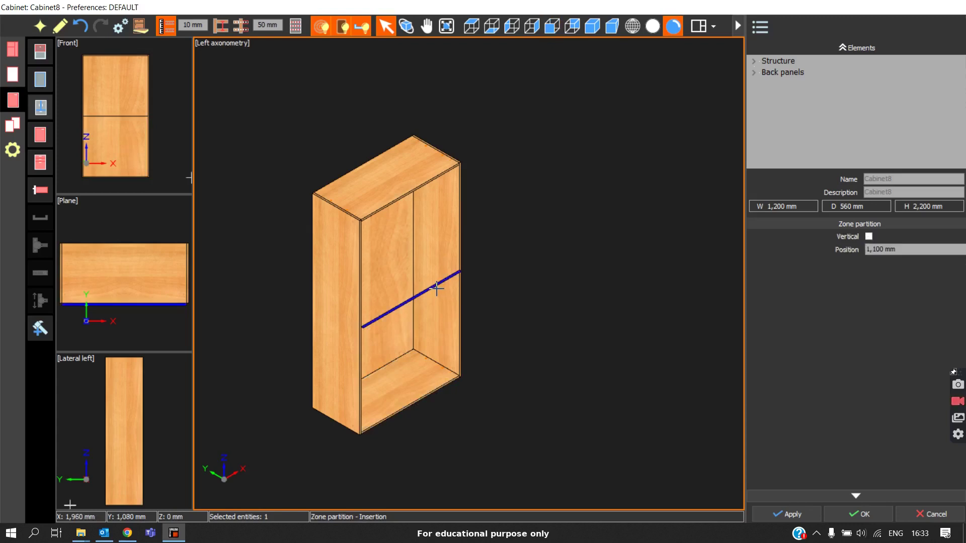
pyautogui.press('Delete')
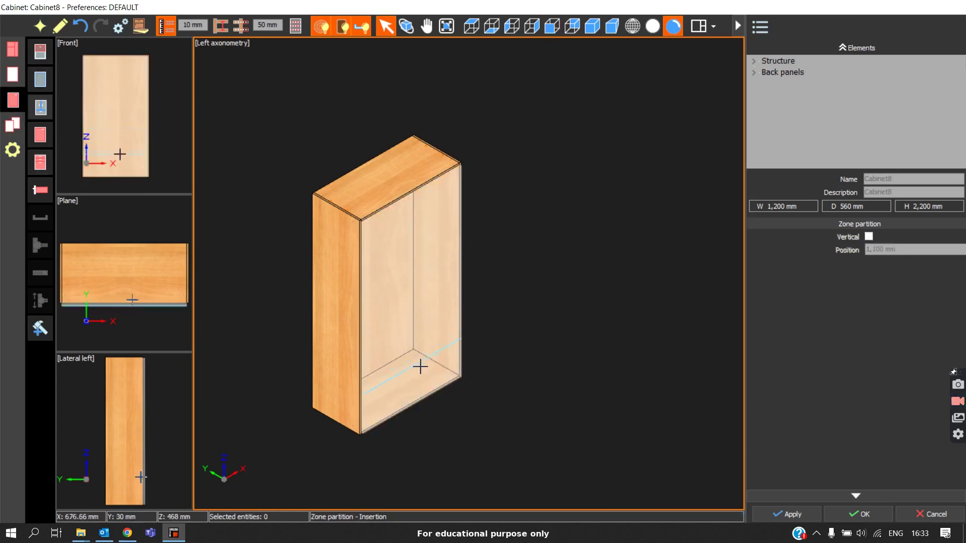
pyautogui.click(420, 294)
pyautogui.rightClick(420, 294)
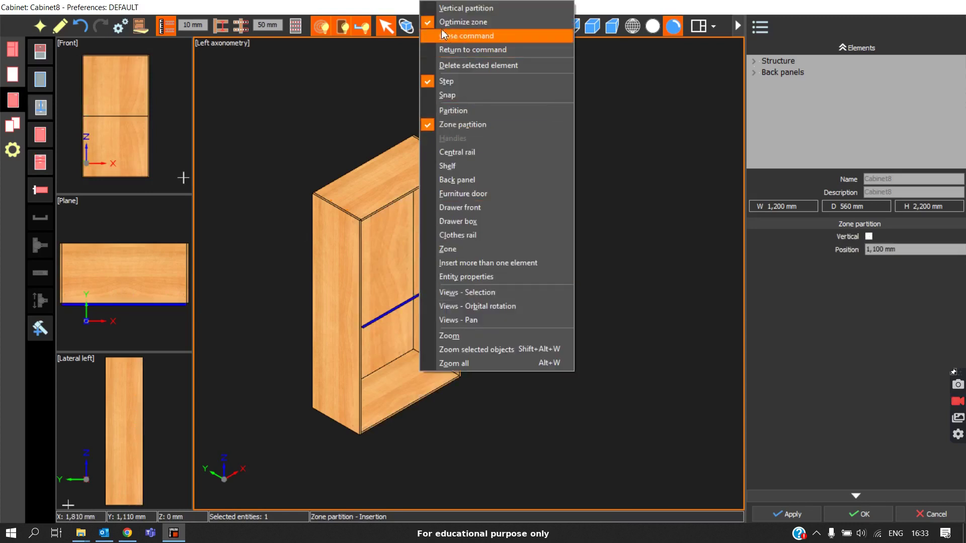
pyautogui.click(438, 74)
pyautogui.click(438, 289)
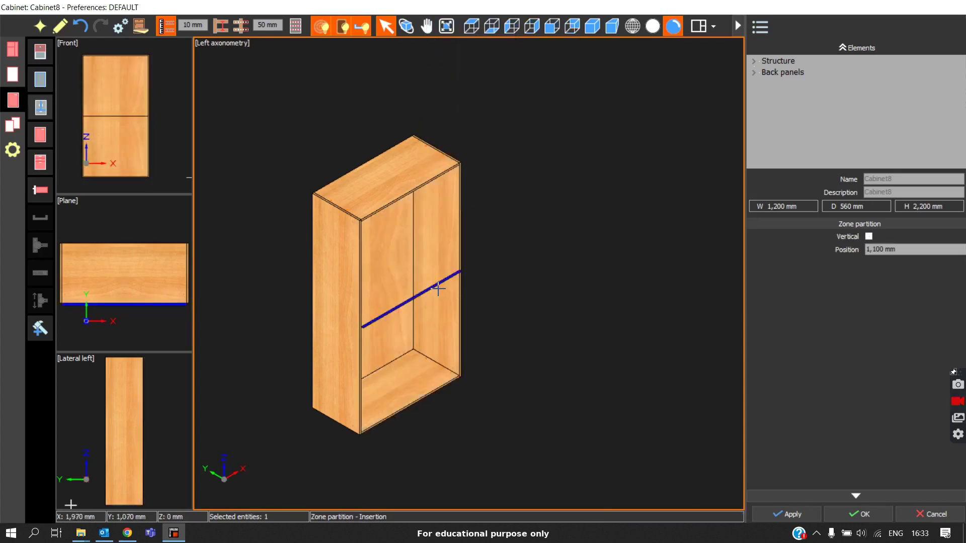
pyautogui.press('Delete')
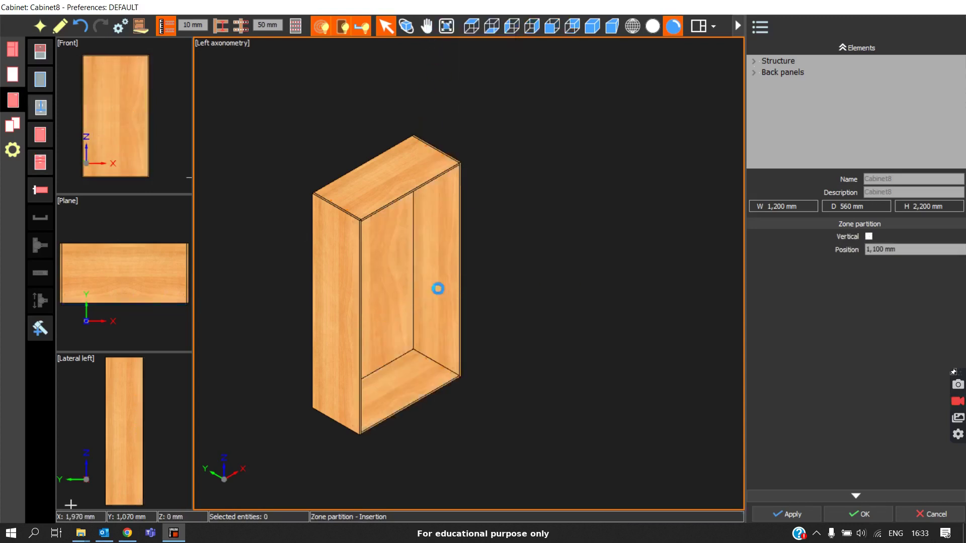
# Insert two horizontal zone partitions at about a quarter and two thirds of the cabinet's height, dividing the front into three zones
pyautogui.click(47, 110)
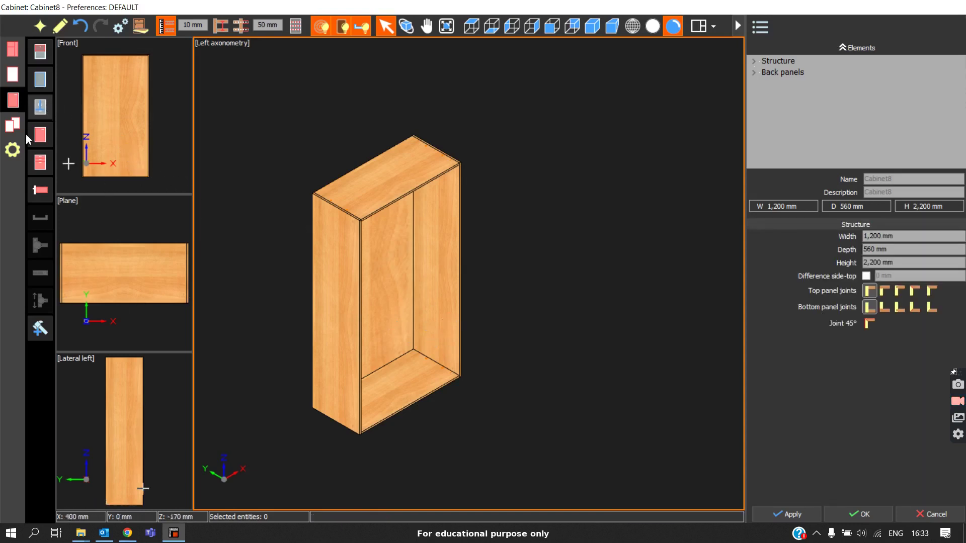
pyautogui.click(42, 110)
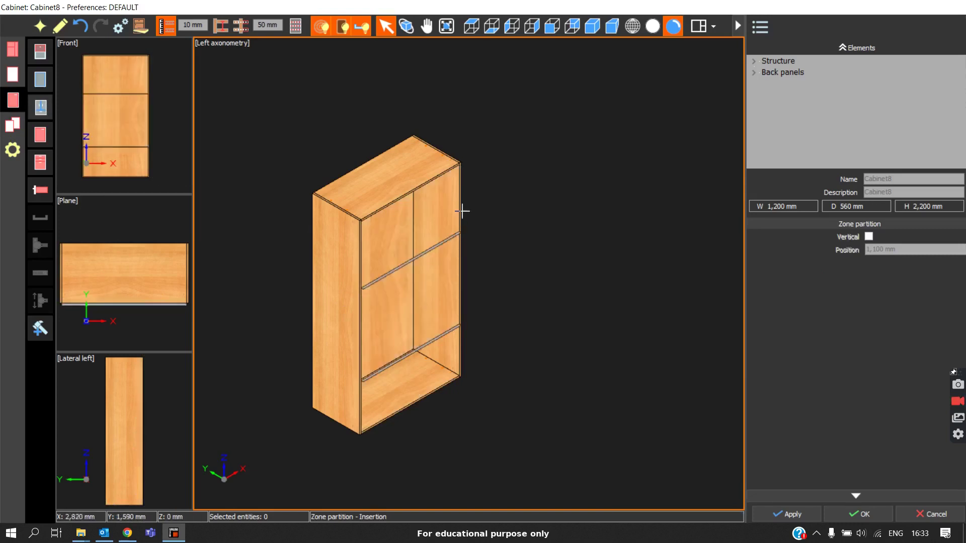
pyautogui.press('Escape')
# Insert a LYON EXT DOOR furniture door in wood in each of the three zones of the cabinet front
pyautogui.click(39, 138)
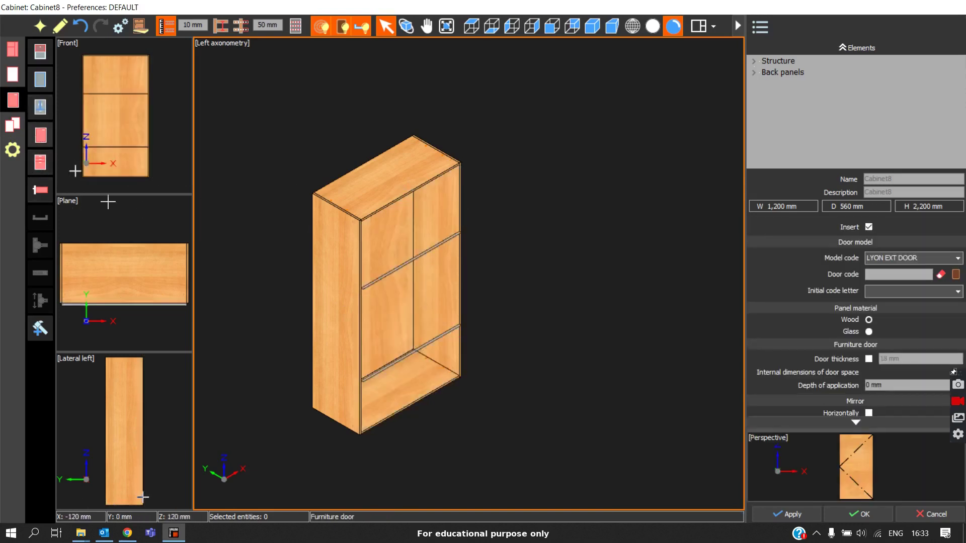
pyautogui.click(418, 245)
pyautogui.click(428, 302)
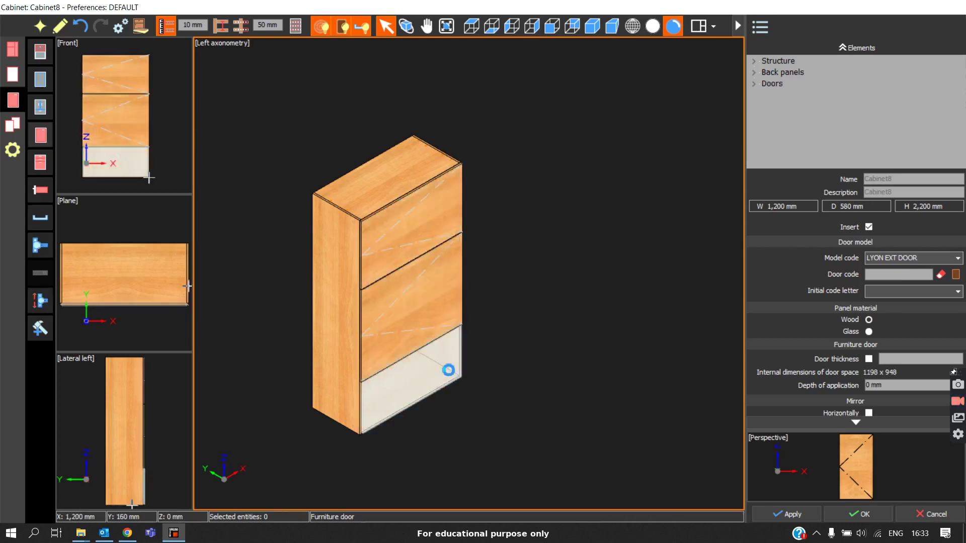
pyautogui.click(403, 371)
# Examine the three doors' fit and their hinges in wireframe display, and leave the furniture door command
pyautogui.scroll(5, 403, 228)
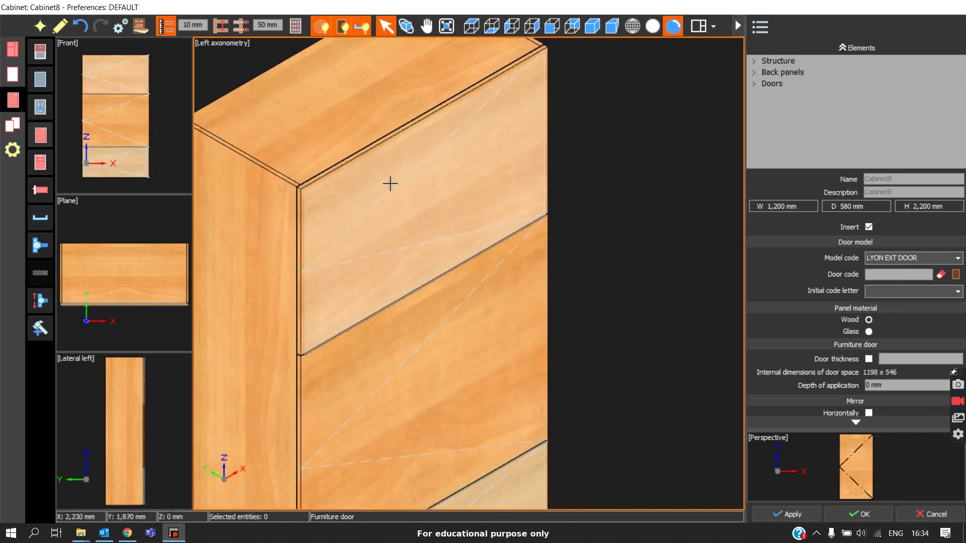
pyautogui.scroll(-5, 455, 196)
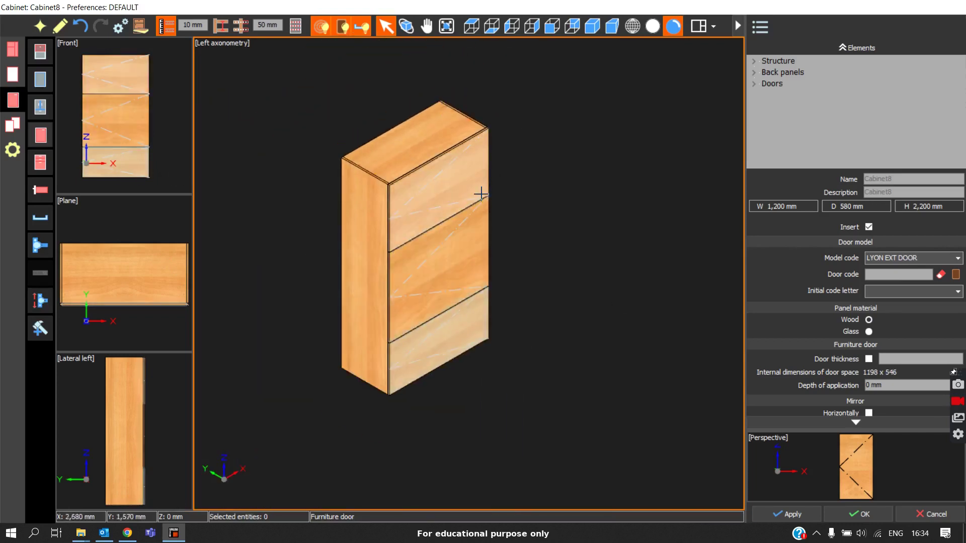
pyautogui.scroll(8, 473, 155)
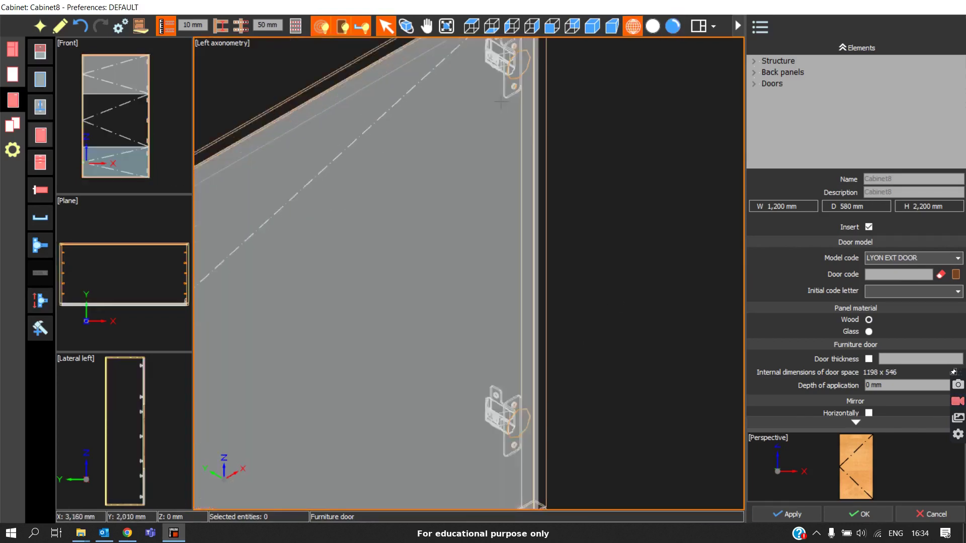
pyautogui.scroll(-4, 544, 380)
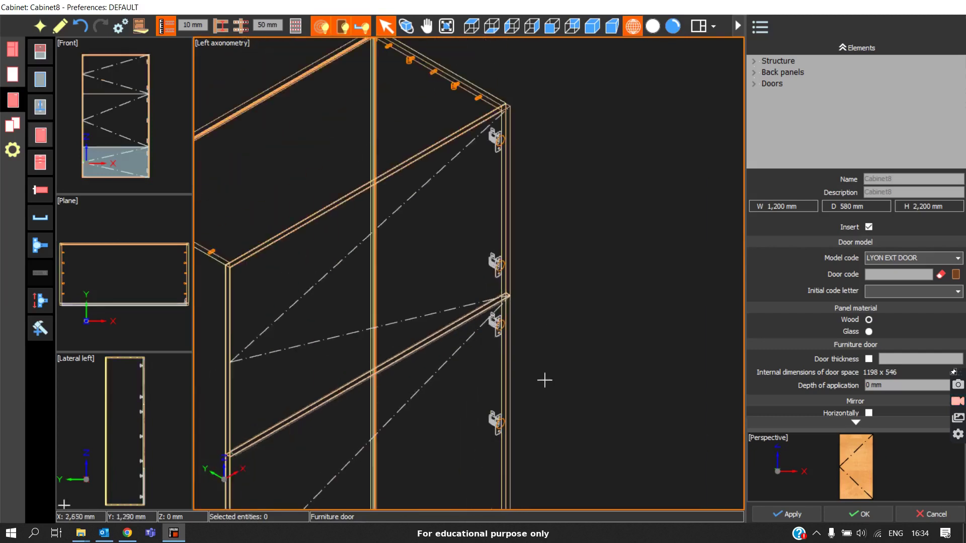
pyautogui.moveTo(544, 381); pyautogui.dragTo(535, 147, button='middle')
pyautogui.scroll(-3, 533, 221)
pyautogui.click(310, 219)
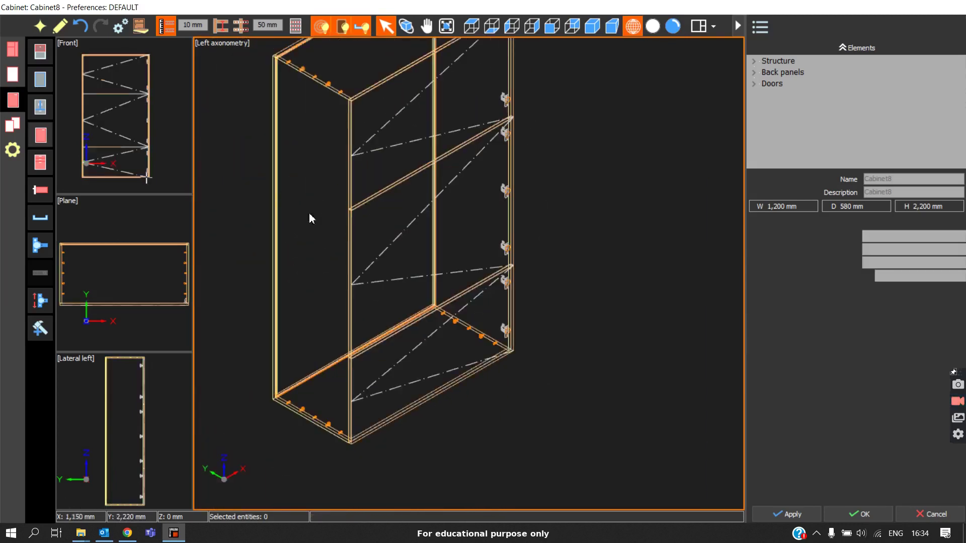
pyautogui.moveTo(529, 215); pyautogui.dragTo(523, 232, button='middle')
pyautogui.scroll(-3, 525, 240)
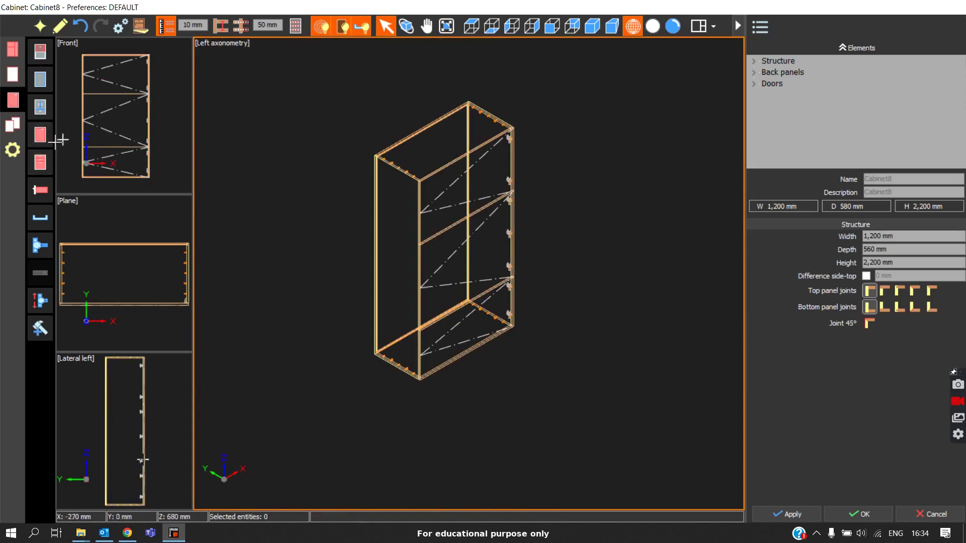
# Change the top zone's furniture door to glass panel material, and check it in rendered display
pyautogui.click(41, 135)
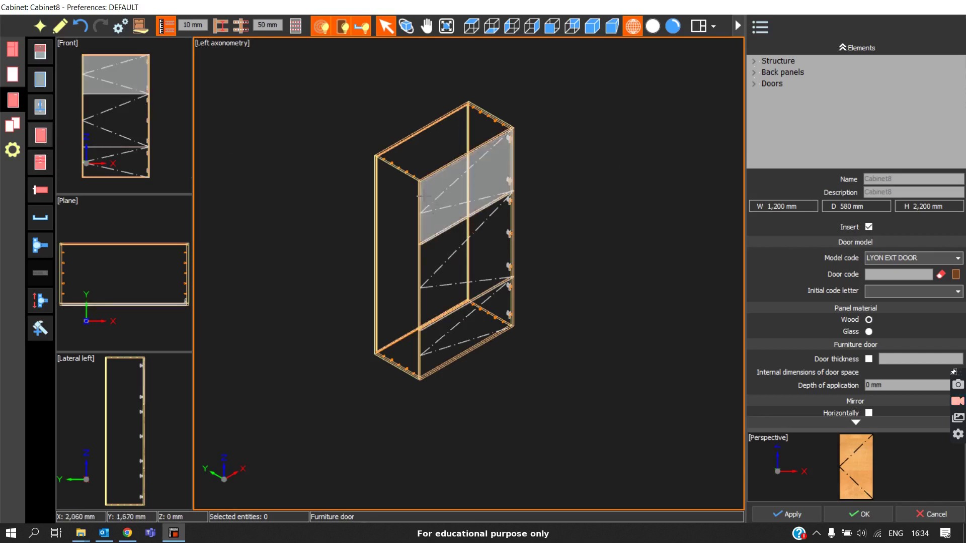
pyautogui.click(46, 135)
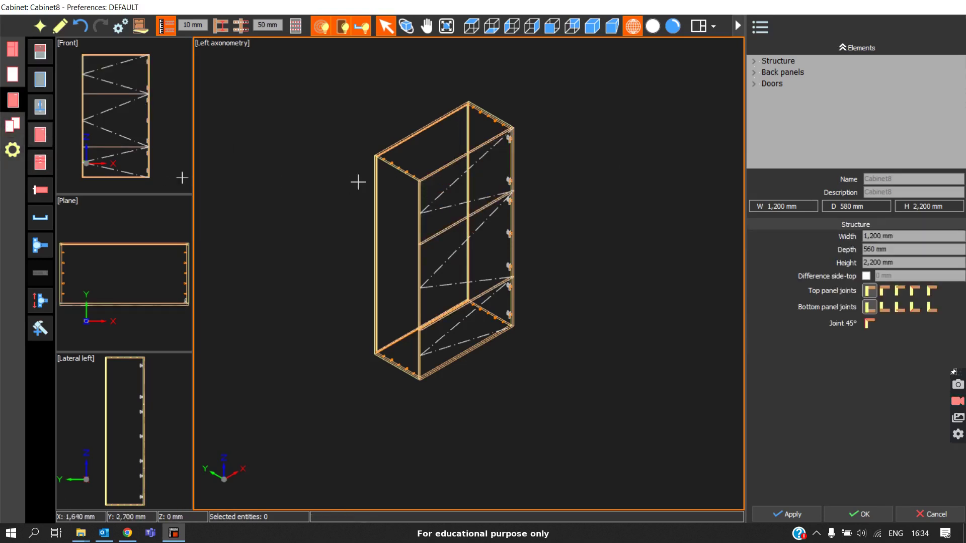
pyautogui.click(38, 138)
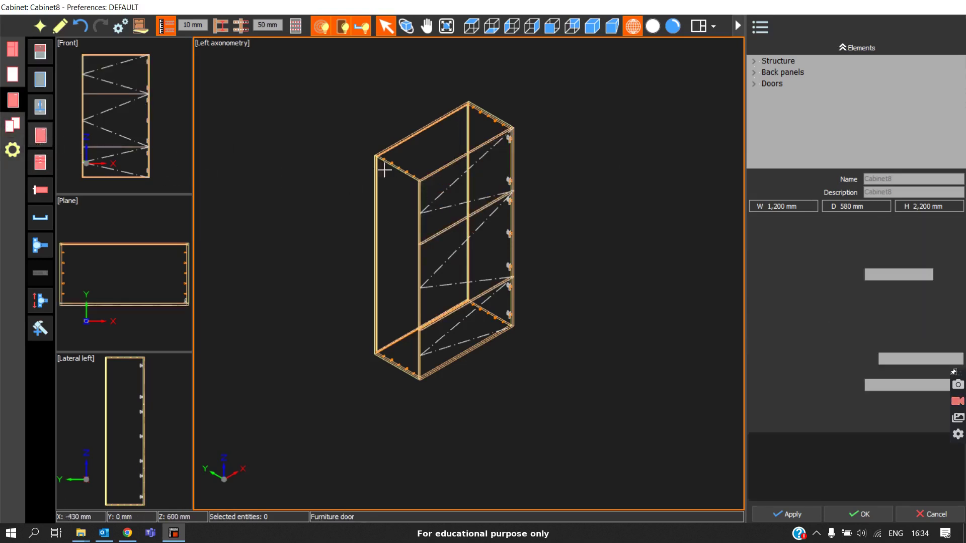
pyautogui.click(446, 187)
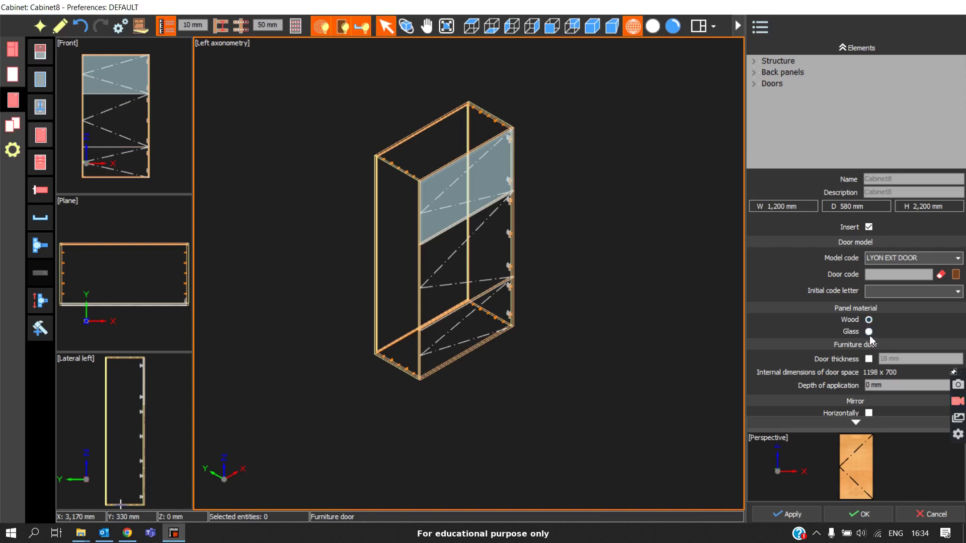
pyautogui.click(798, 518)
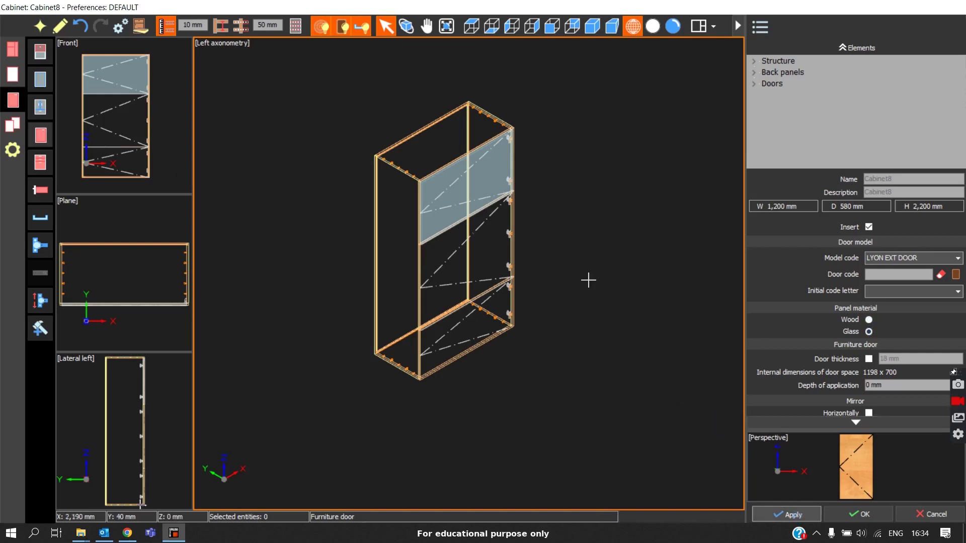
pyautogui.scroll(4, 433, 211)
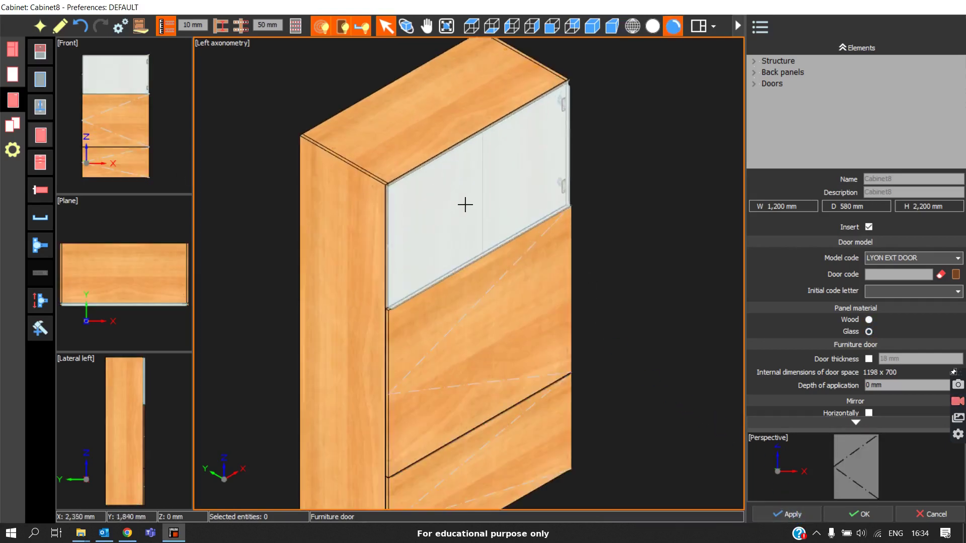
pyautogui.scroll(-3, 460, 205)
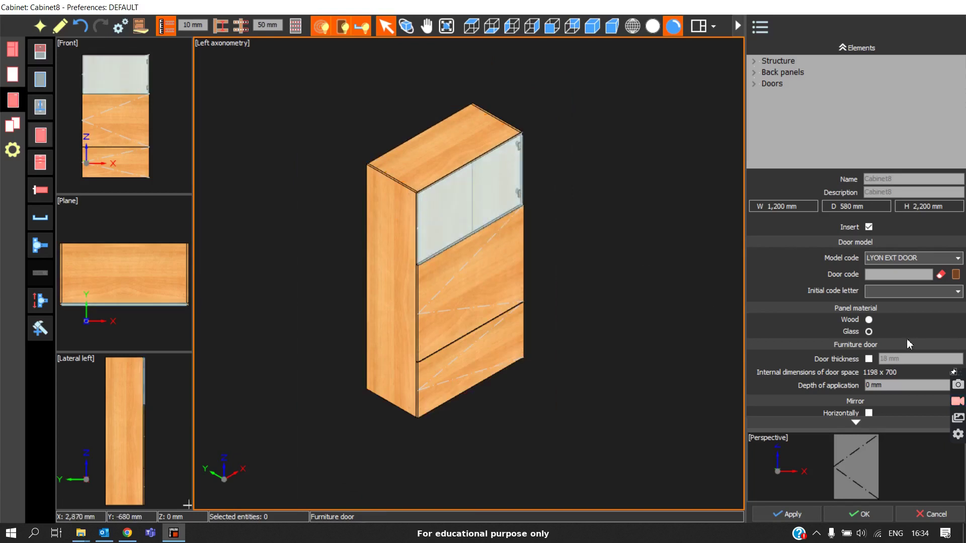
# Set the top door's opening direction to the left, and check which side its hinges are on
pyautogui.scroll(-3, 903, 336)
pyautogui.scroll(-1, 898, 332)
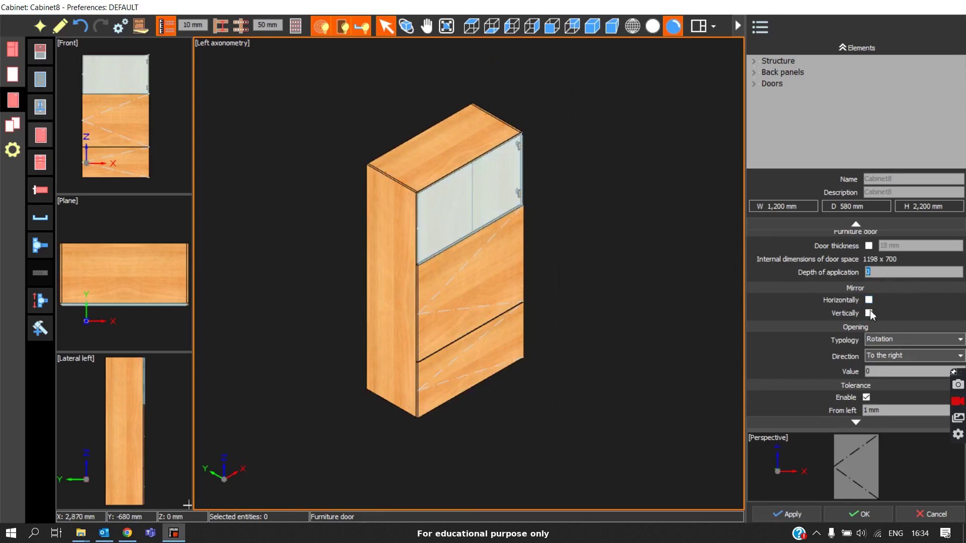
pyautogui.scroll(-1, 895, 327)
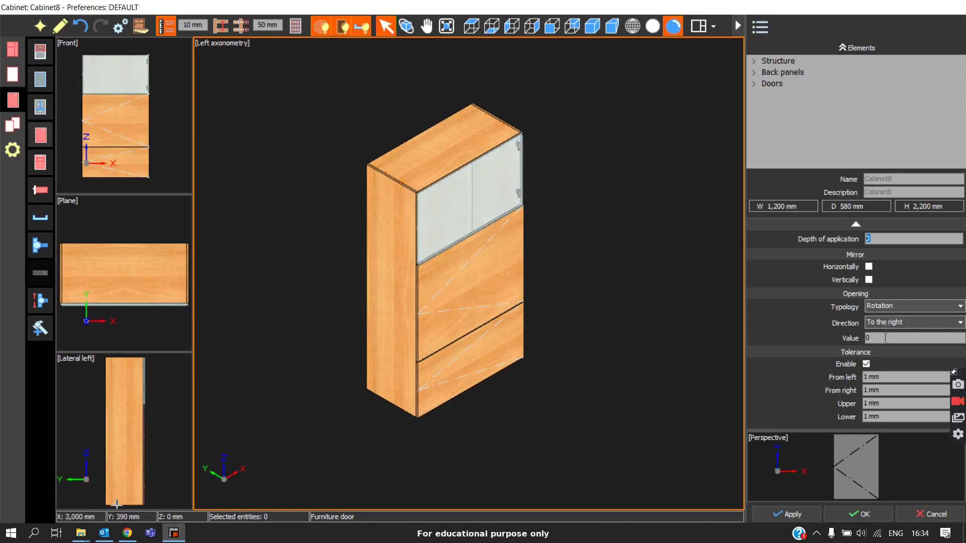
pyautogui.click(894, 324)
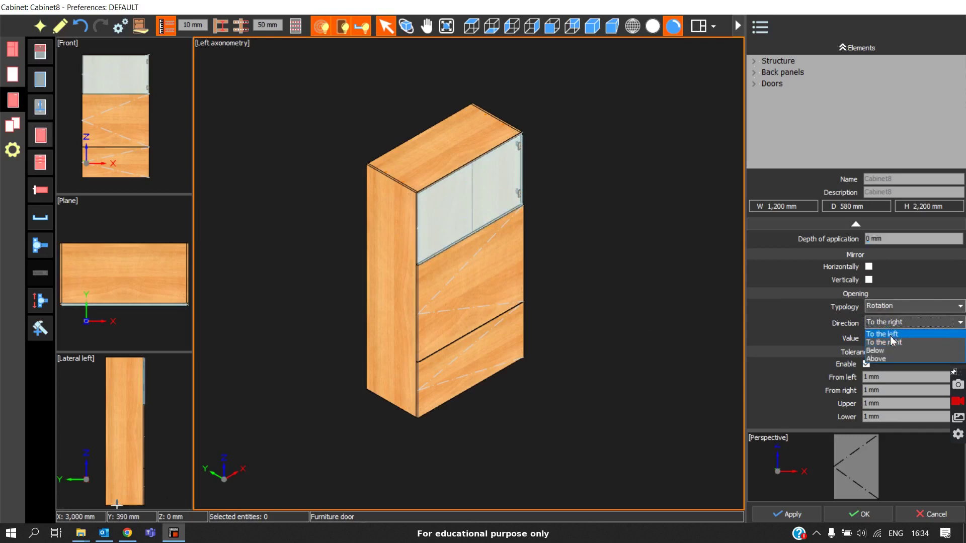
pyautogui.click(890, 335)
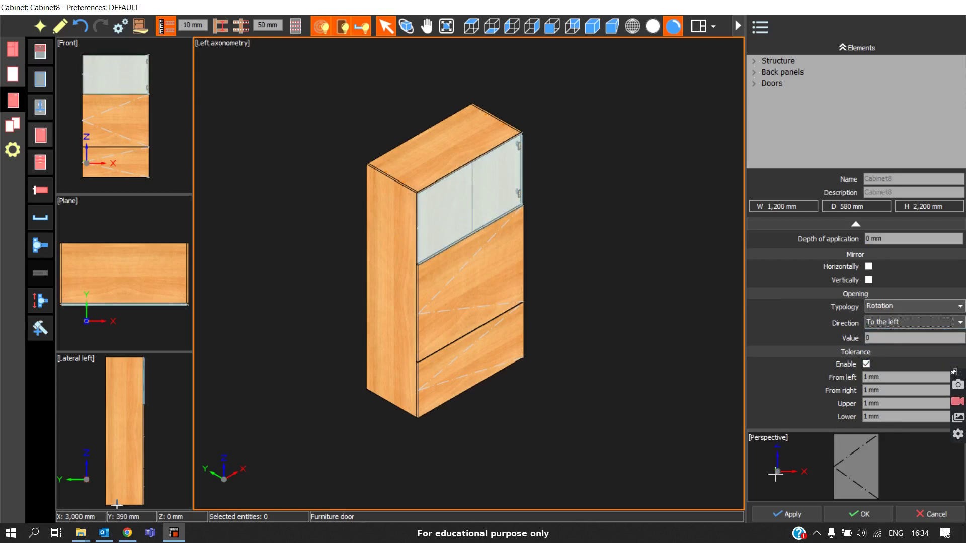
pyautogui.click(794, 512)
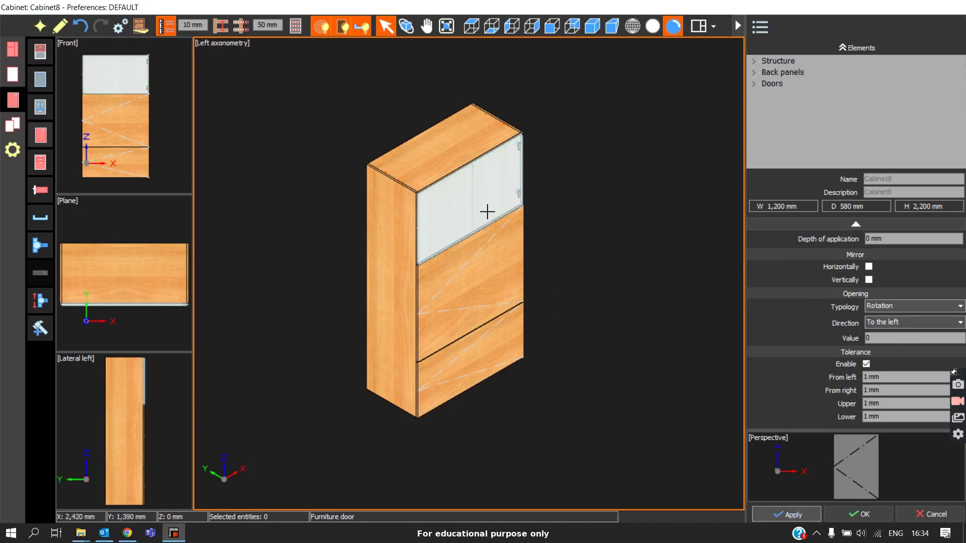
pyautogui.scroll(1, 428, 227)
pyautogui.scroll(2, 428, 227)
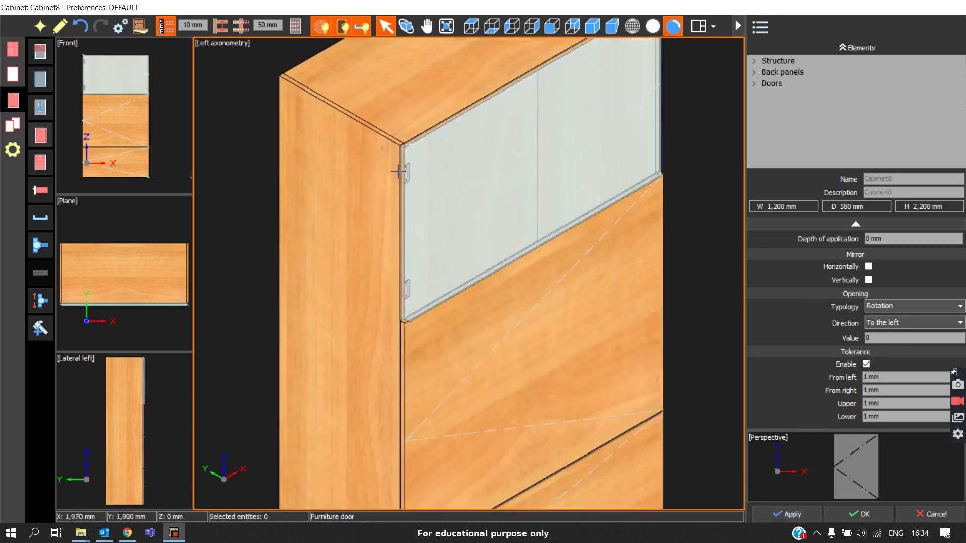
pyautogui.scroll(-5, 403, 181)
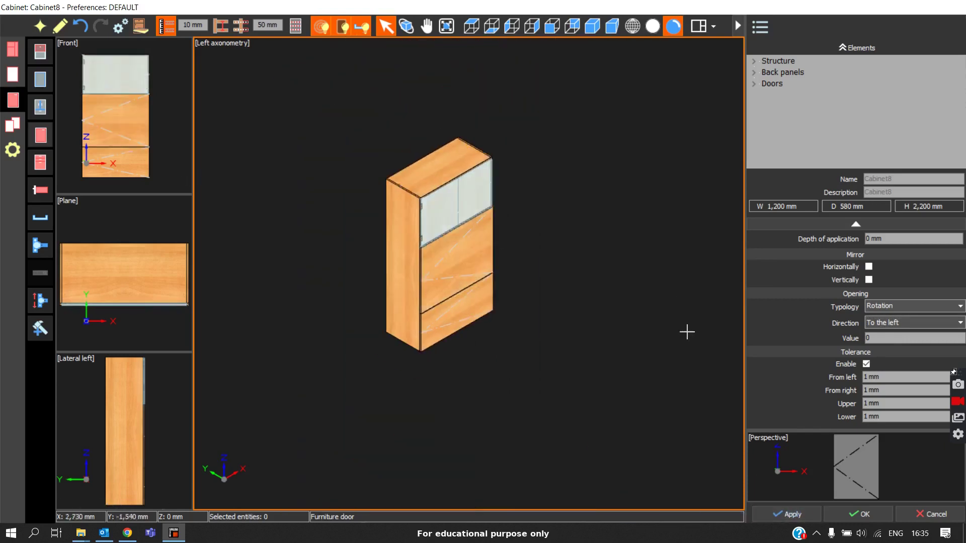
# Set the top door's panel material to wood
pyautogui.scroll(2, 632, 306)
pyautogui.scroll(-1, 503, 299)
pyautogui.scroll(2, 319, 211)
pyautogui.scroll(2, 319, 212)
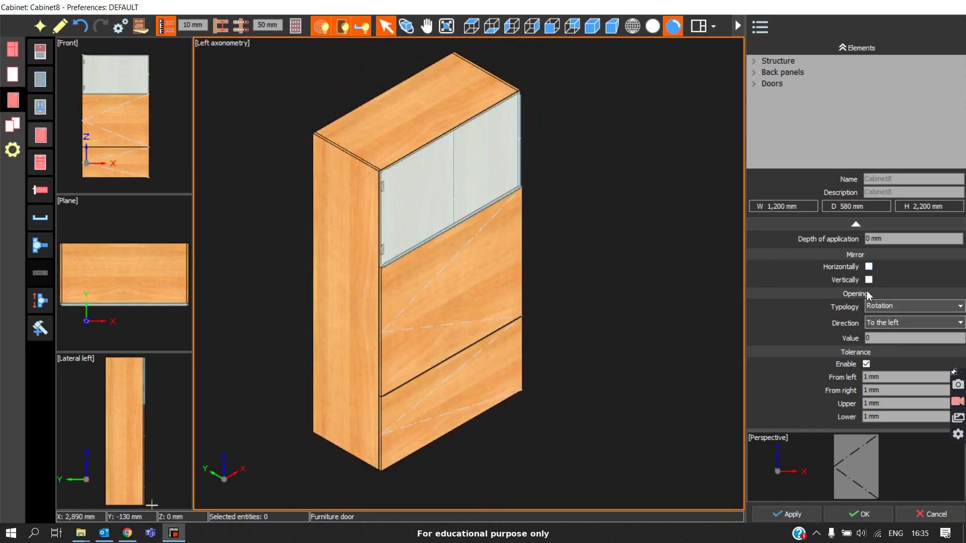
pyautogui.scroll(3, 858, 295)
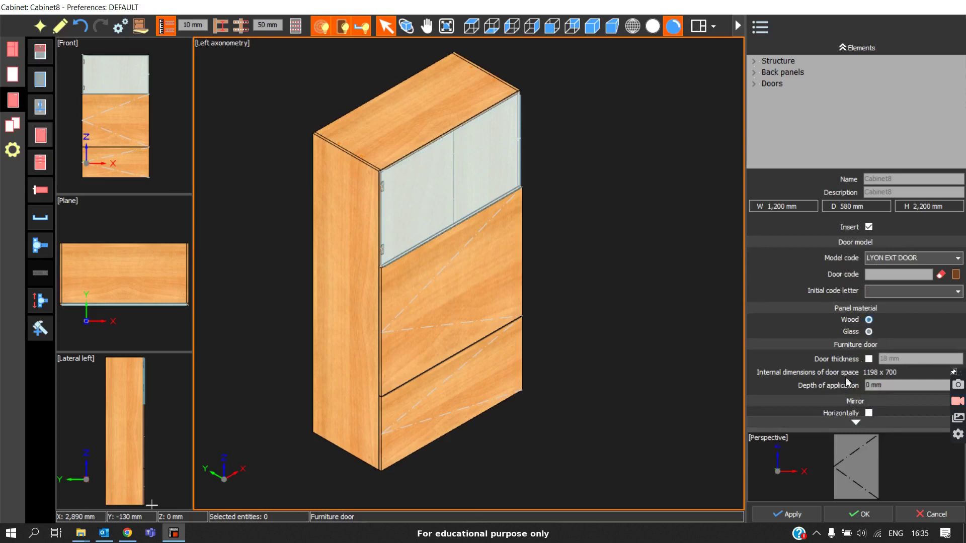
pyautogui.click(801, 513)
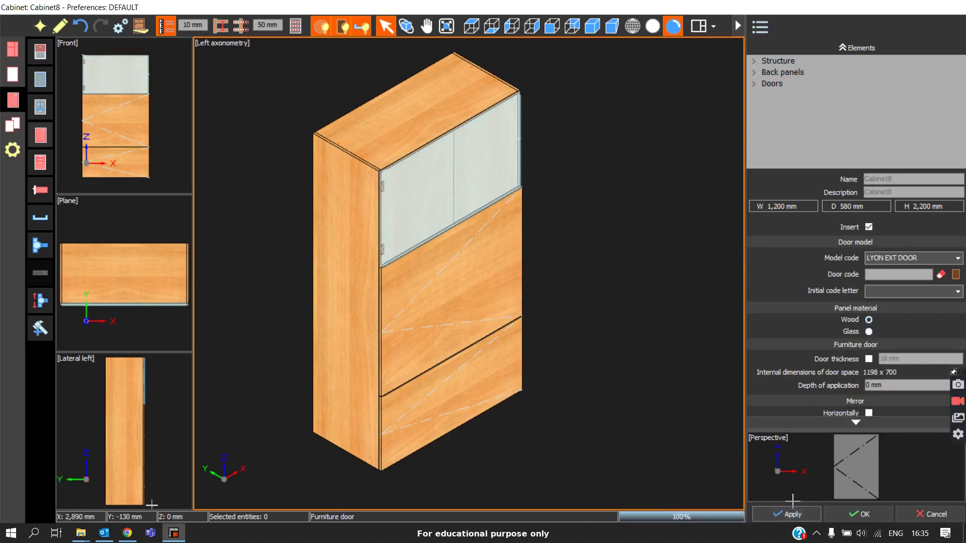
# Examine how the top door's edge sits against the cabinet's left side, in the axonometric and plan views
pyautogui.scroll(2, 436, 195)
pyautogui.scroll(5, 430, 196)
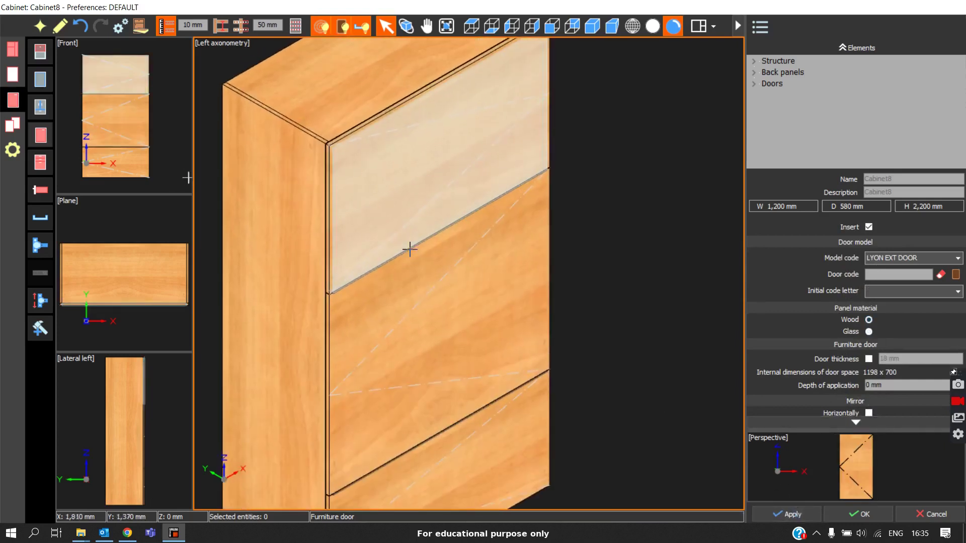
pyautogui.scroll(2, 304, 211)
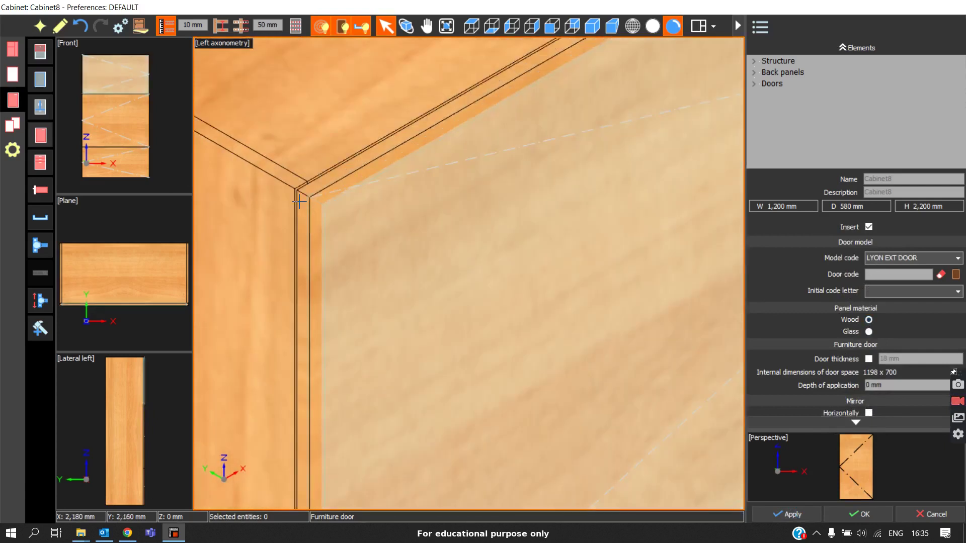
pyautogui.click(472, 25)
pyautogui.scroll(5, 211, 392)
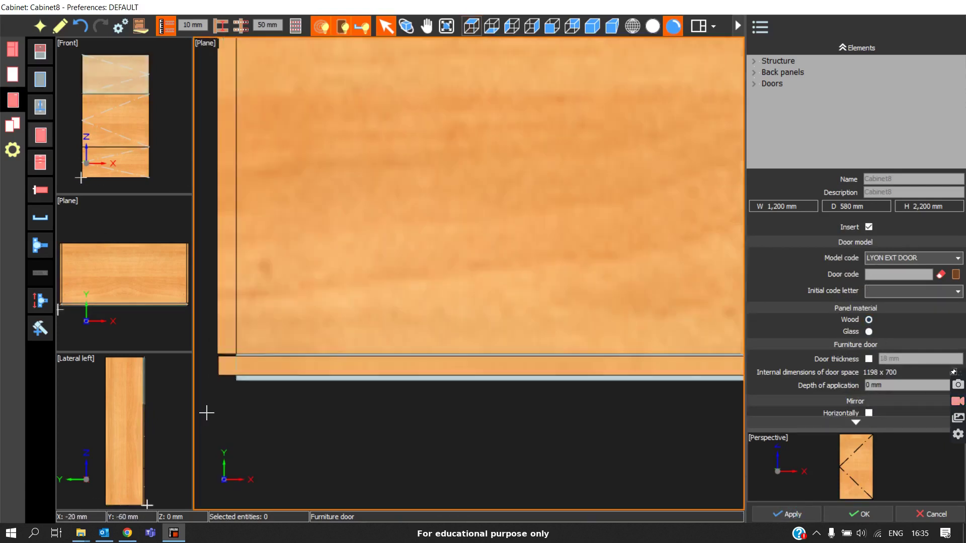
pyautogui.scroll(3, 222, 353)
pyautogui.scroll(-3, 704, 372)
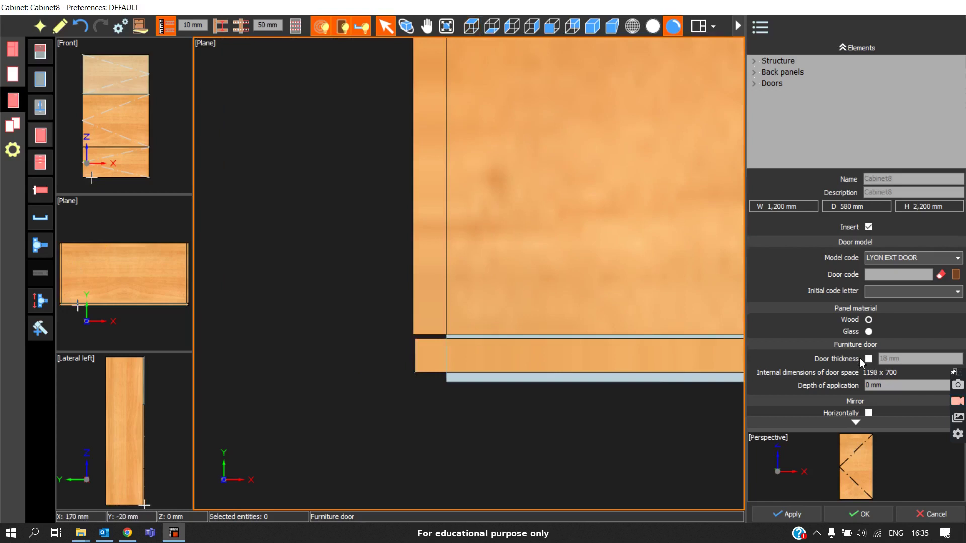
# Try 0 mm tolerance on all four sides of the top door, and return the four tolerances to 1 mm
pyautogui.scroll(-3, 859, 358)
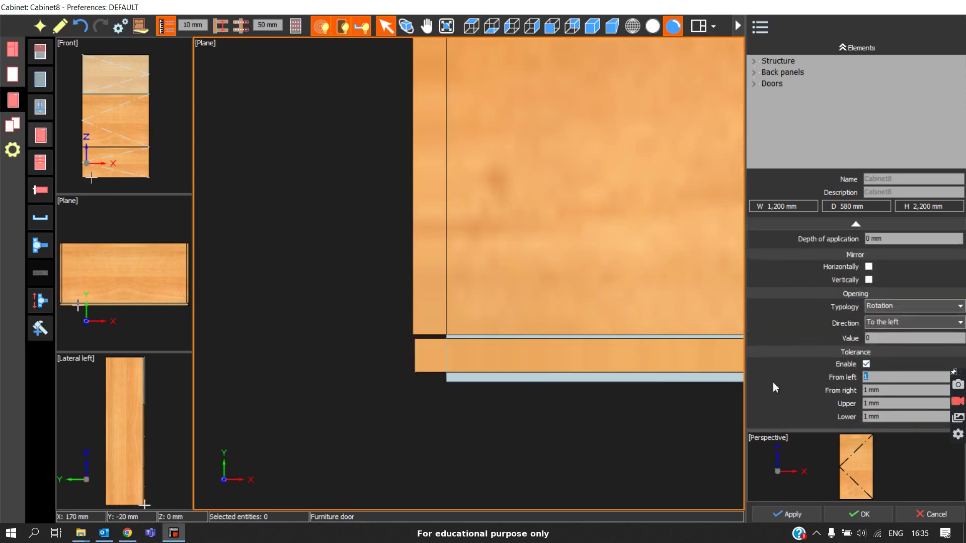
pyautogui.click(884, 390)
pyautogui.write('0')
pyautogui.click(786, 514)
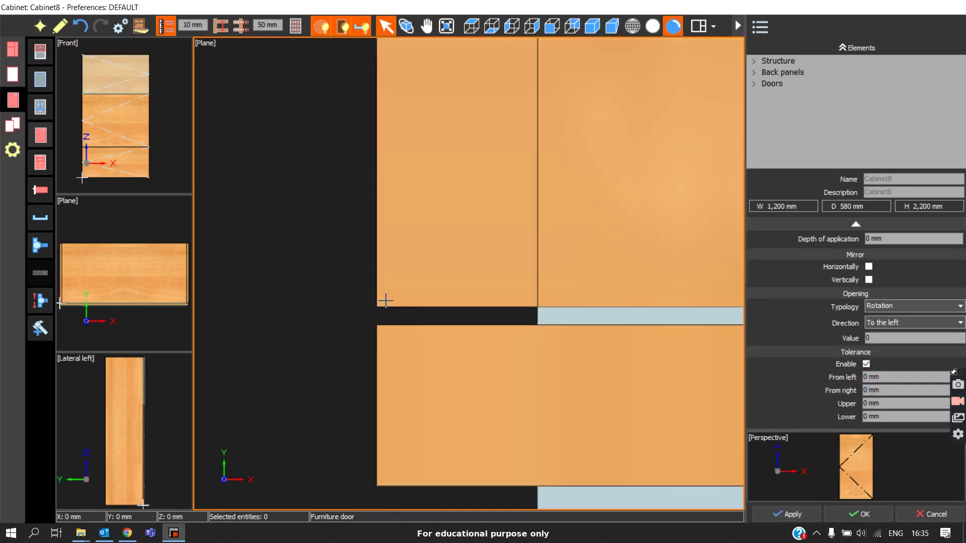
pyautogui.scroll(-3, 385, 300)
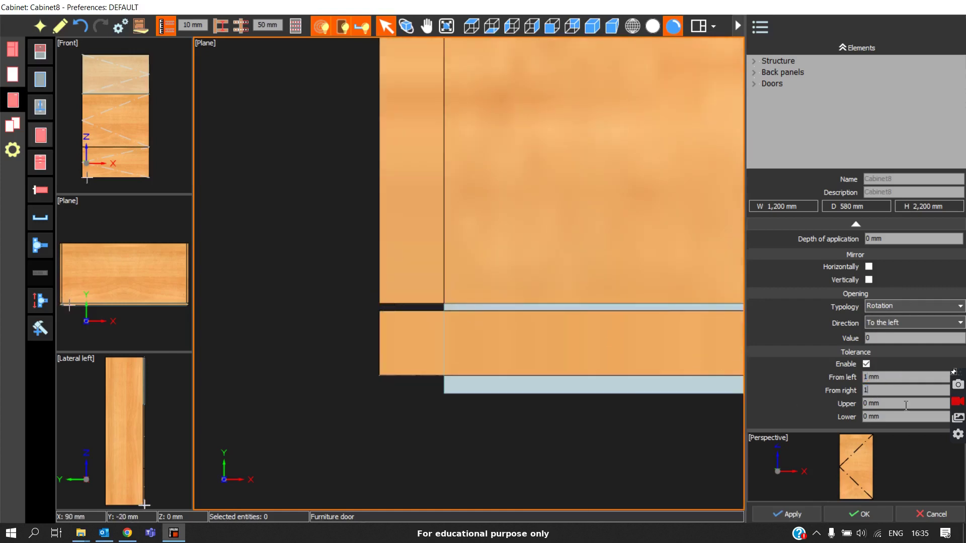
pyautogui.click(782, 516)
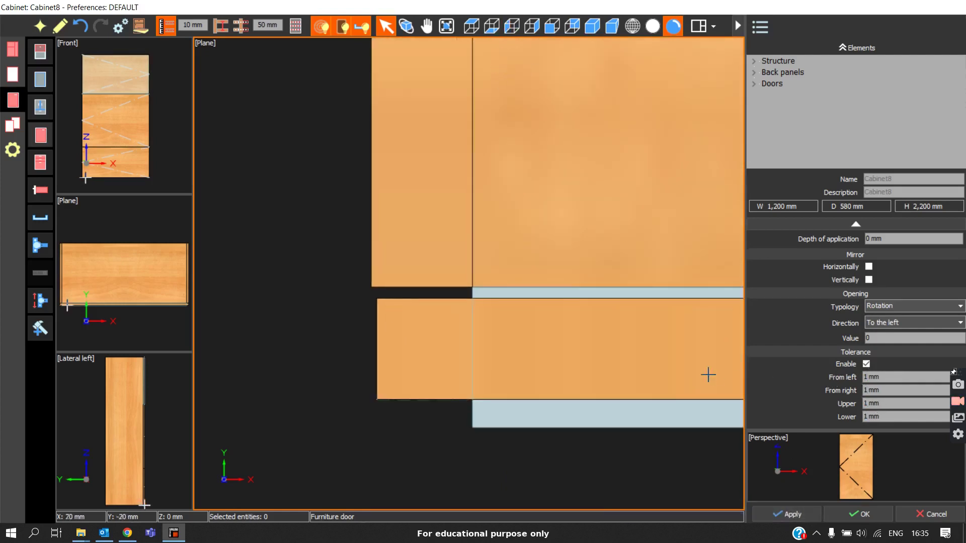
# Examine the gap above the top door in the front view with wireframe display, and leave the furniture door command
pyautogui.click(552, 26)
pyautogui.scroll(5, 383, 220)
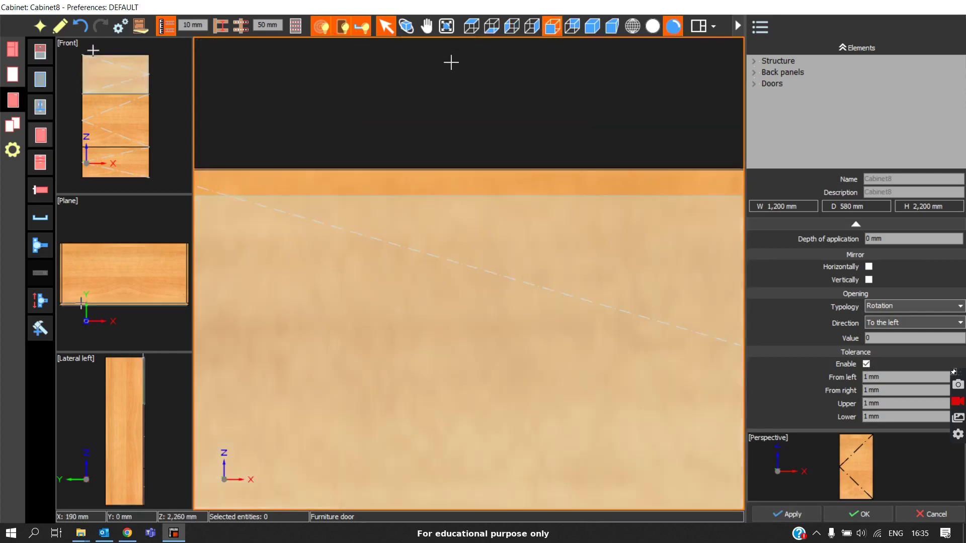
pyautogui.click(633, 26)
pyautogui.scroll(5, 331, 171)
pyautogui.moveTo(331, 171); pyautogui.dragTo(359, 213, button='middle')
pyautogui.scroll(4, 392, 209)
pyautogui.scroll(-3, 399, 217)
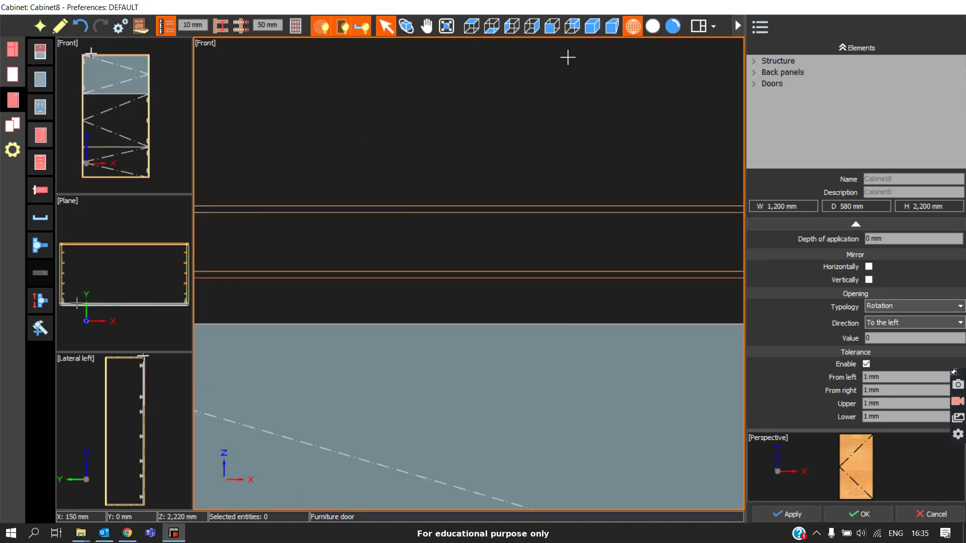
pyautogui.click(592, 26)
pyautogui.press('Escape')
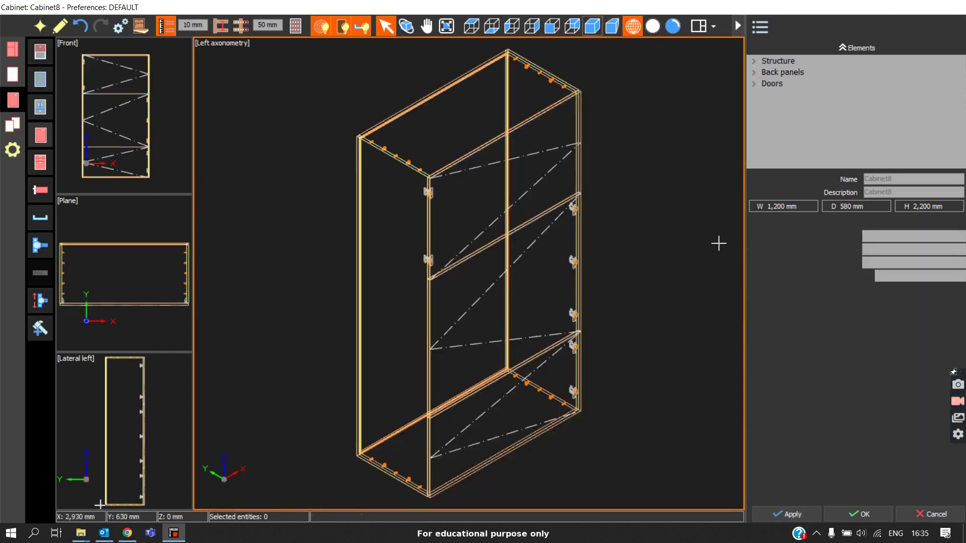
# Set the top furniture door's rotation opening value to 120, in rendered display
pyautogui.scroll(-3, 710, 264)
pyautogui.click(50, 136)
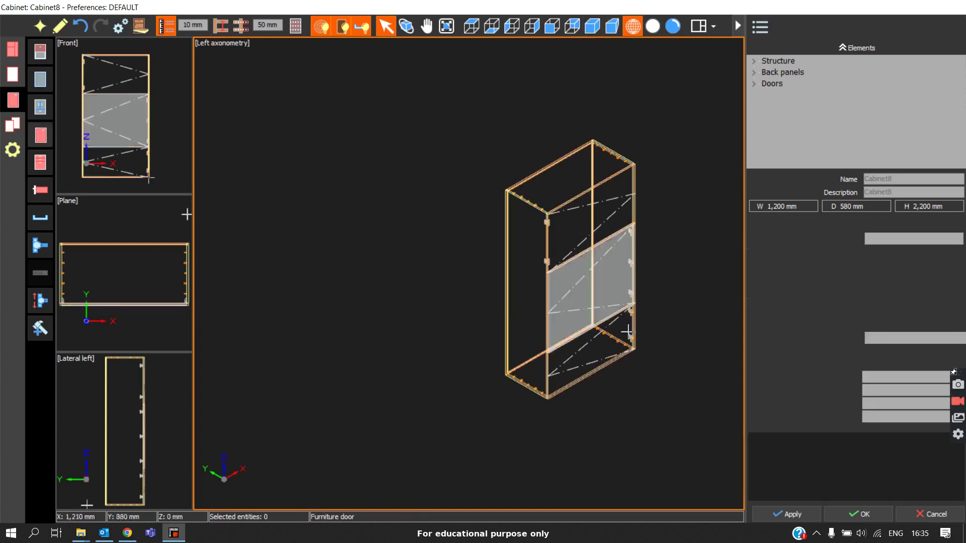
pyautogui.press('F8')
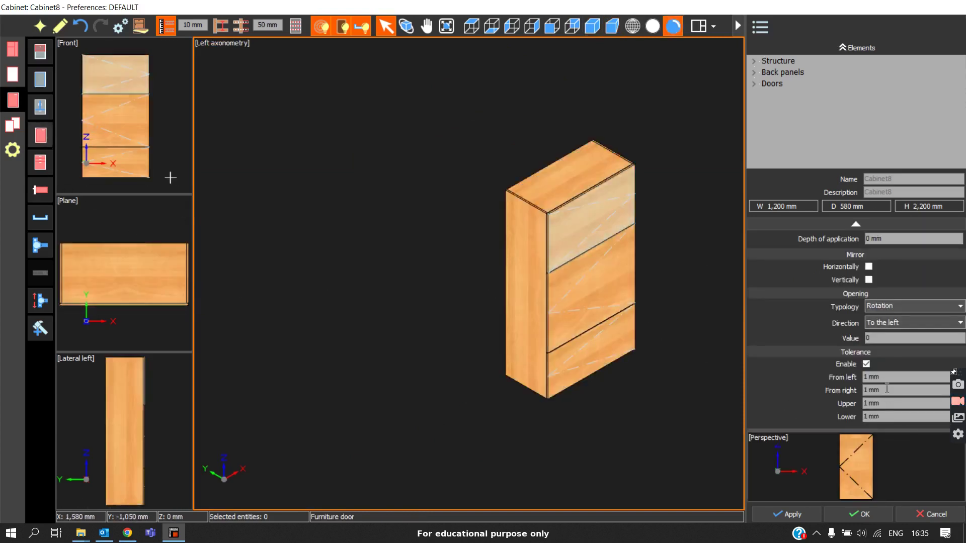
pyautogui.scroll(1, 884, 362)
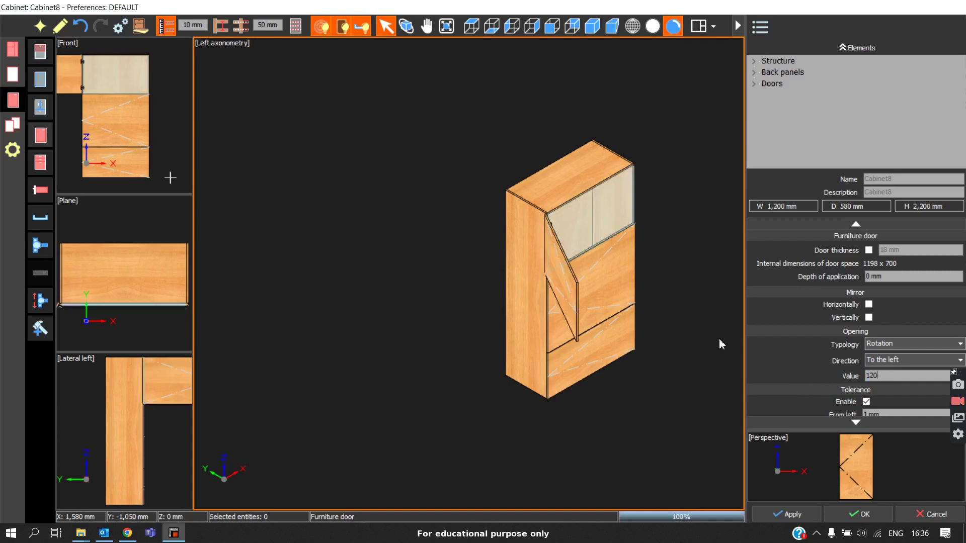
# Examine the opened top door and its hinges up close from the front
pyautogui.scroll(5, 545, 244)
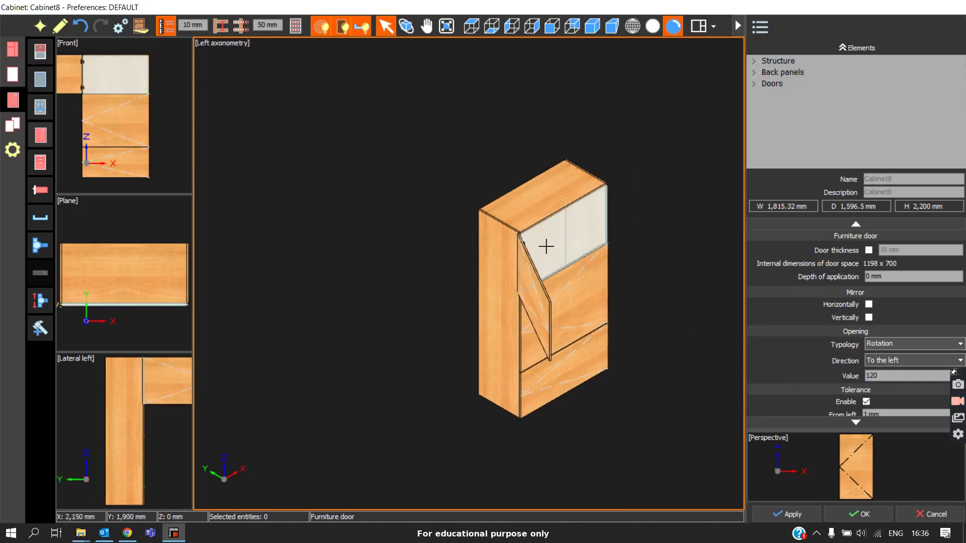
pyautogui.click(406, 26)
pyautogui.moveTo(653, 151); pyautogui.dragTo(679, 144)
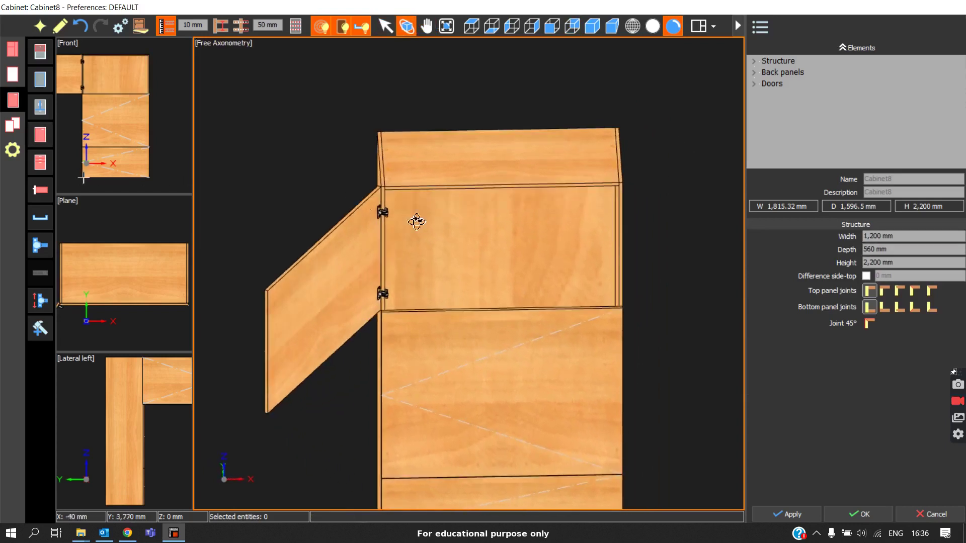
pyautogui.scroll(6, 416, 219)
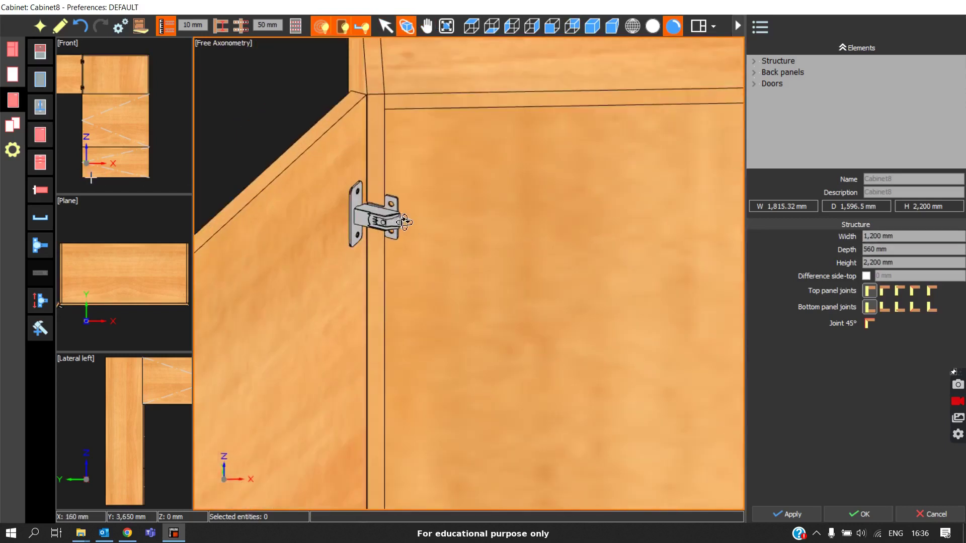
pyautogui.moveTo(399, 206); pyautogui.dragTo(321, 254, button='middle')
pyautogui.scroll(4, 319, 257)
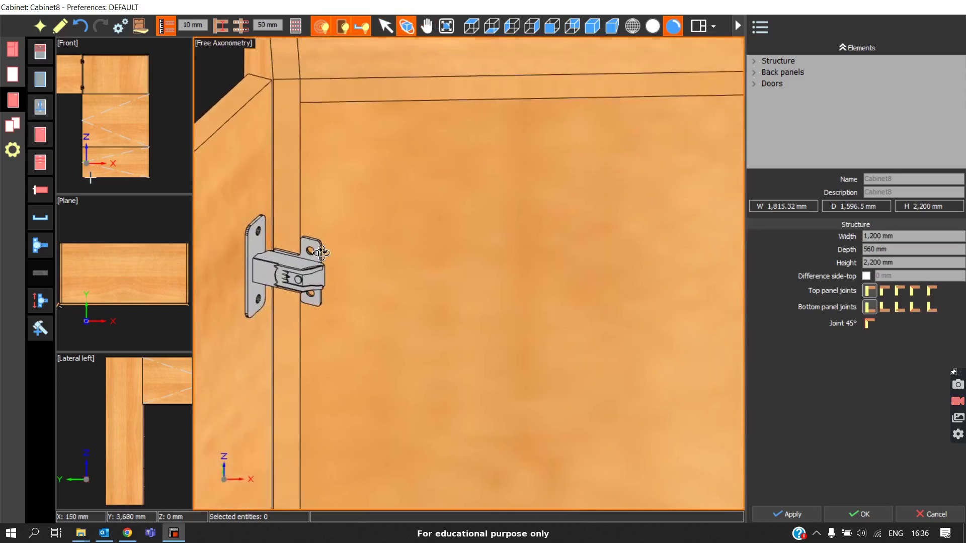
pyautogui.scroll(-4, 269, 195)
pyautogui.scroll(-3, 267, 194)
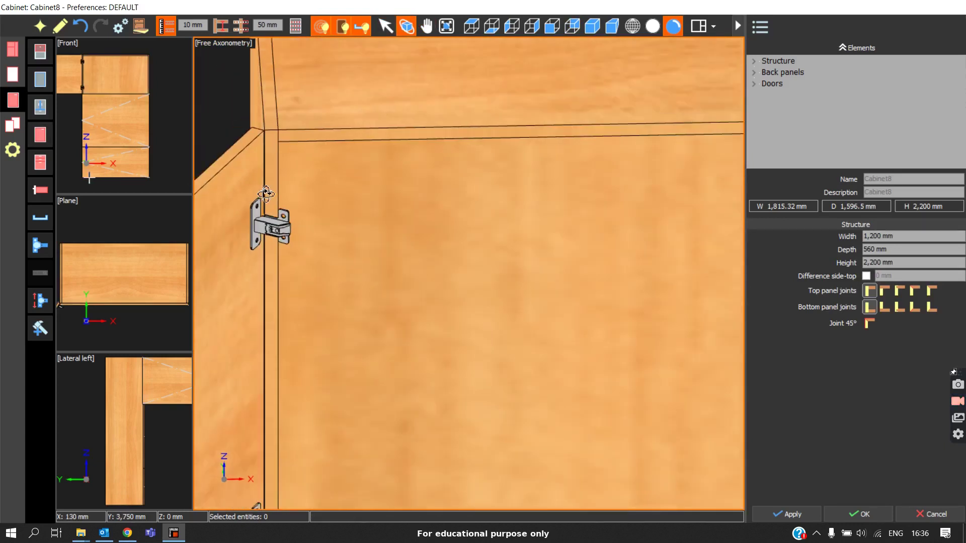
pyautogui.scroll(3, 287, 225)
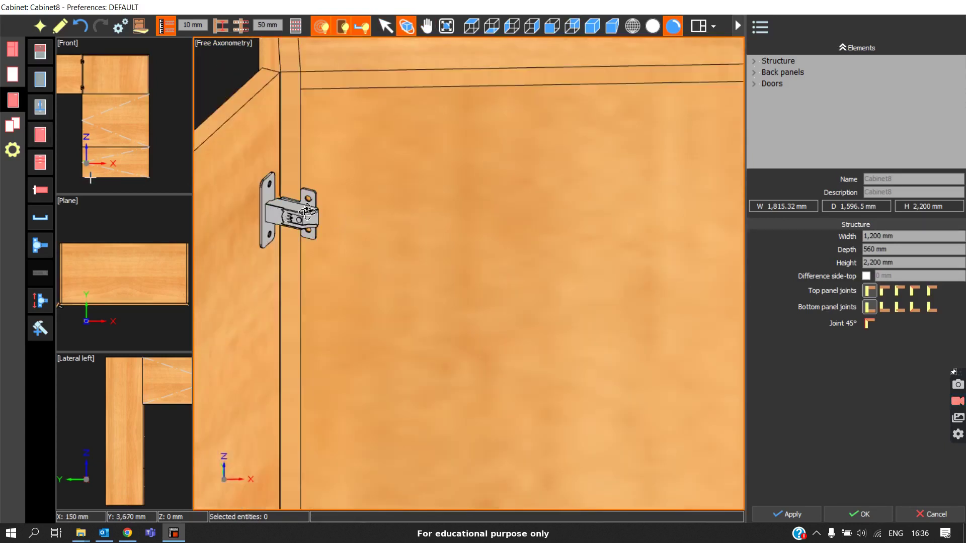
pyautogui.click(385, 26)
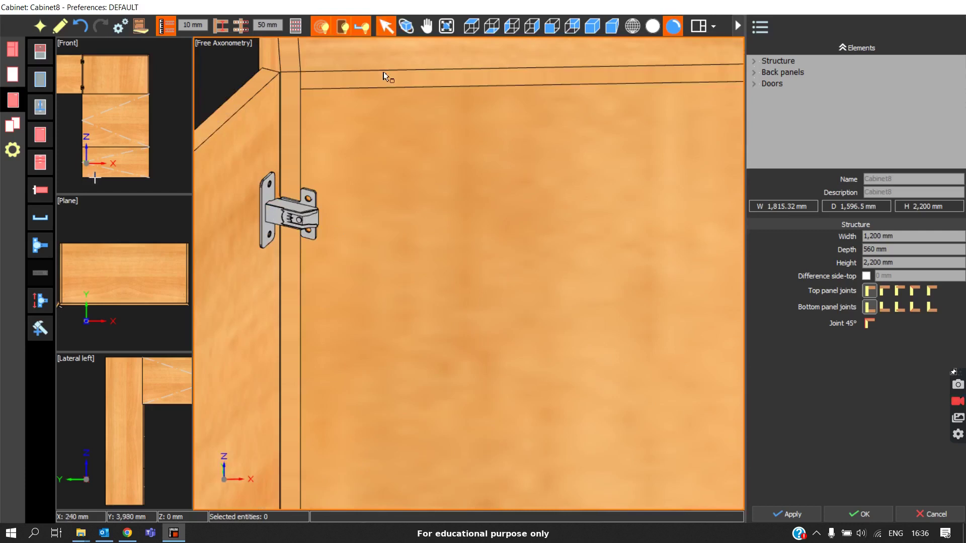
pyautogui.scroll(-5, 293, 230)
pyautogui.scroll(5, 281, 213)
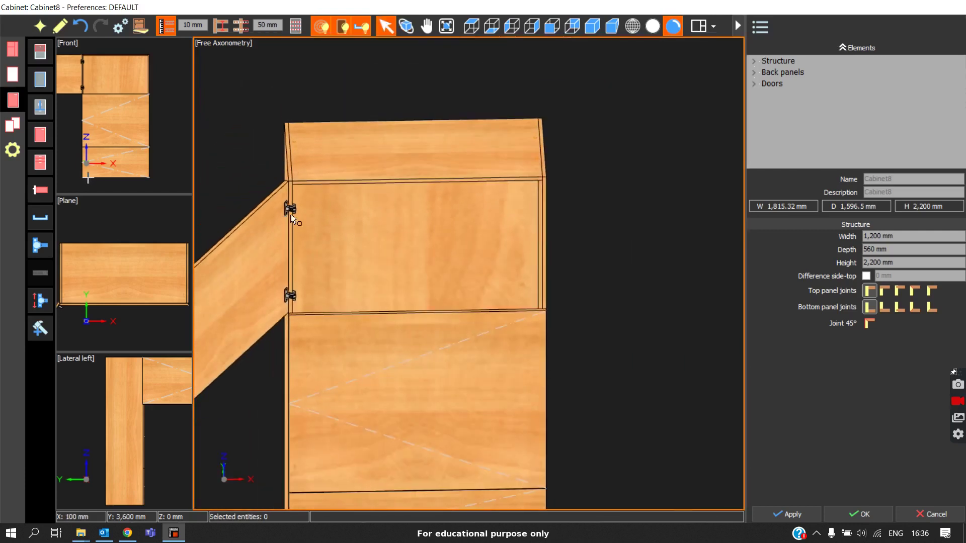
pyautogui.scroll(-5, 270, 216)
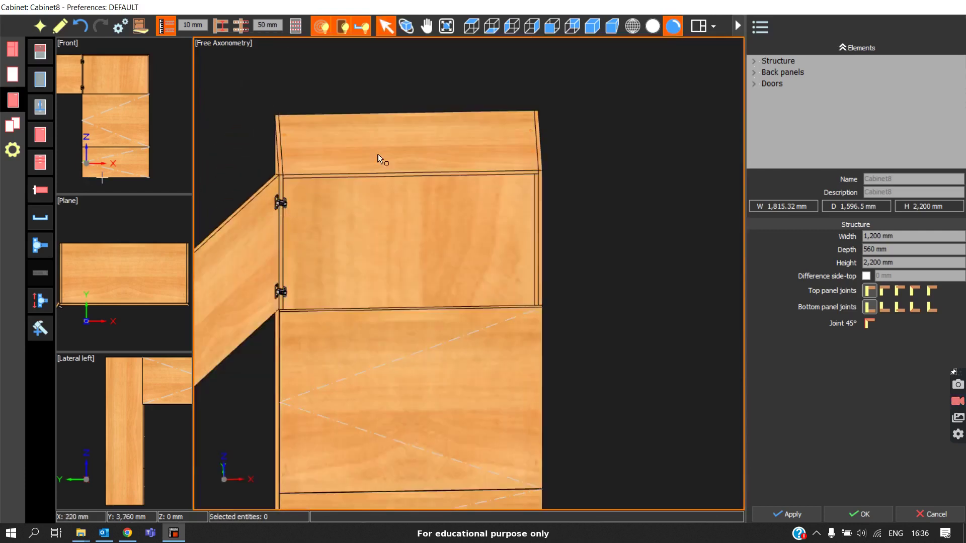
# Inspect the opened top door's hinges in wireframe display from the left axonometric view
pyautogui.click(591, 33)
pyautogui.scroll(6, 362, 252)
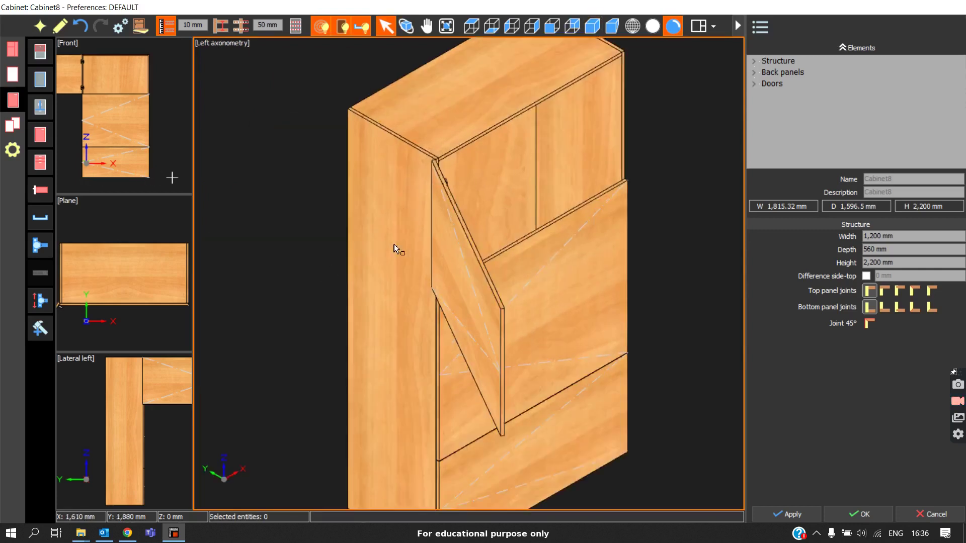
pyautogui.press('w')
pyautogui.scroll(4, 402, 211)
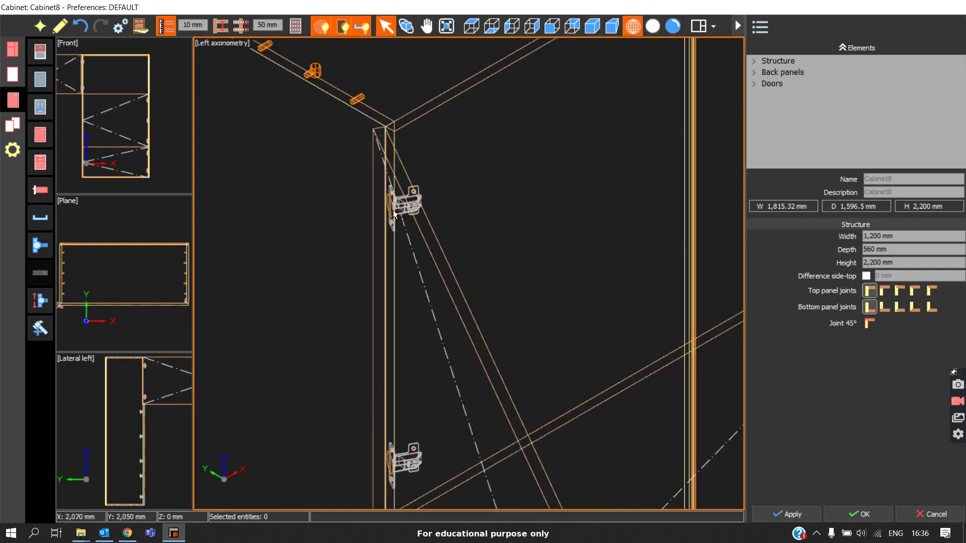
pyautogui.scroll(-7, 404, 222)
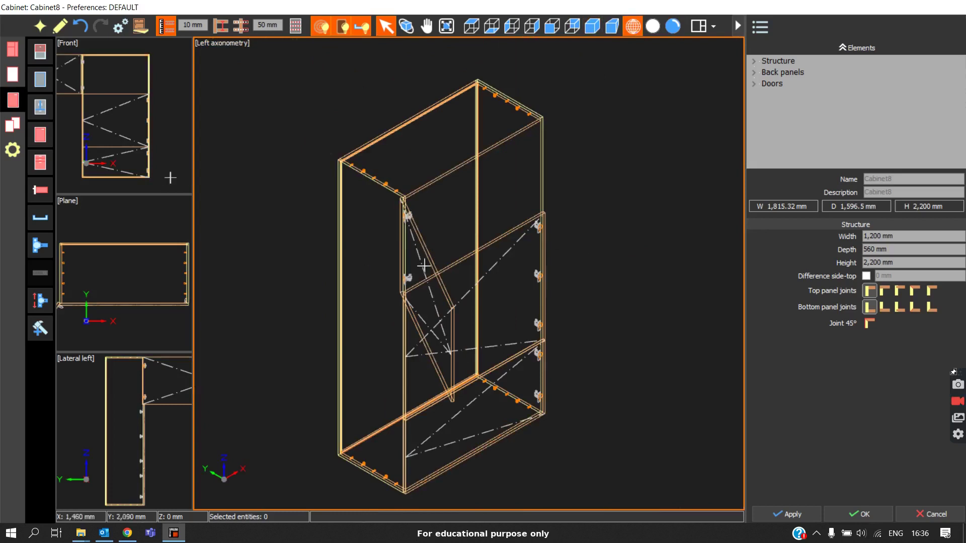
pyautogui.scroll(-1, 387, 248)
# Start the furniture door command again
pyautogui.click(43, 144)
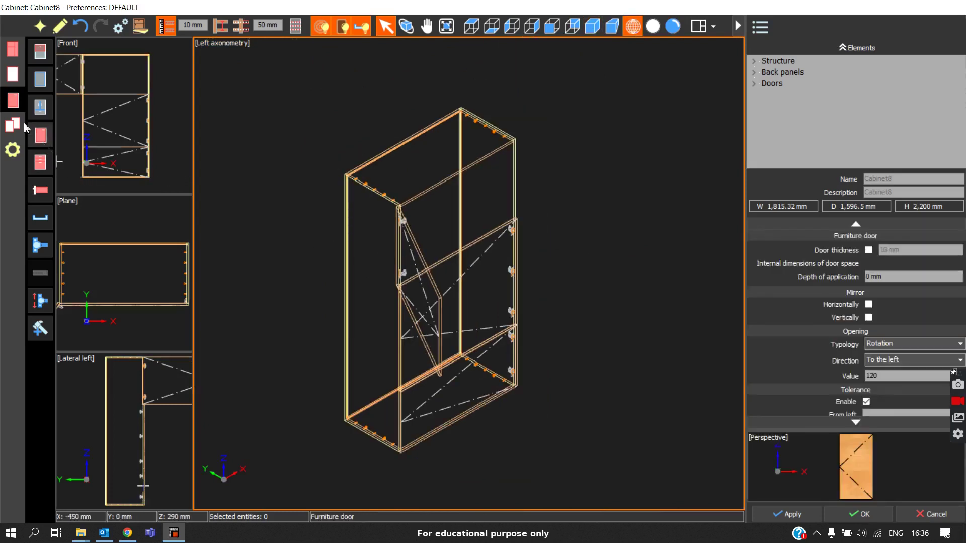